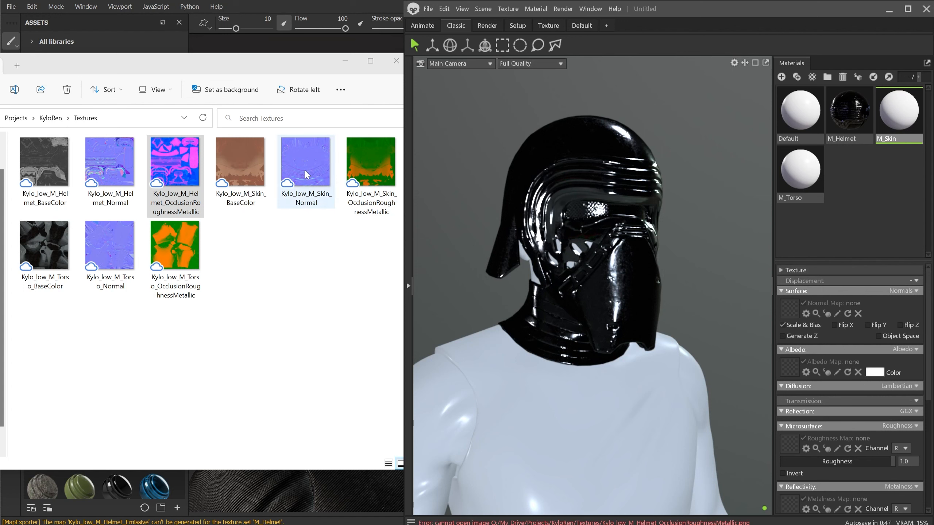
Assign Kylo_low_M_Skin_Normal as the M_Skin material's normal map and enable Flip Y
drag(305, 172, 768, 348)
drag(792, 306, 792, 305)
click(868, 325)
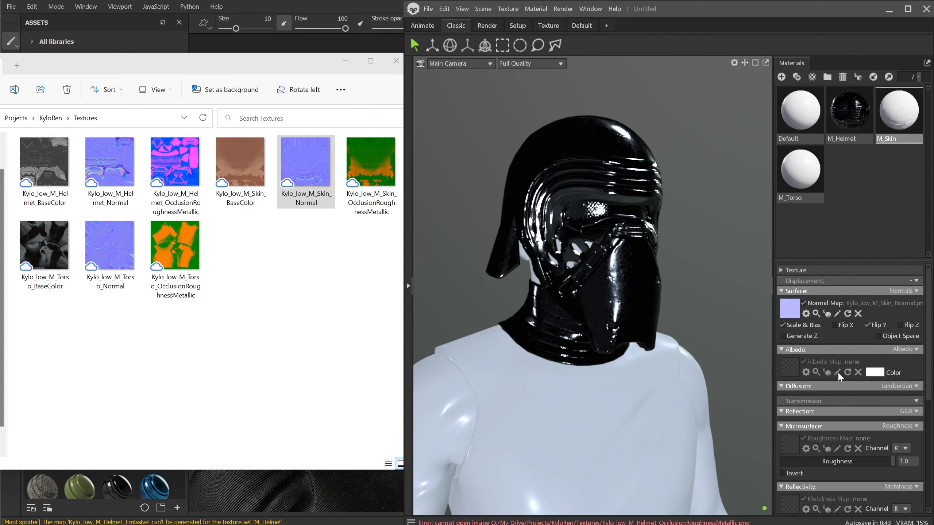
Assign Kylo_low_M_Skin_BaseColor as the M_Skin albedo map
scroll(836, 373, down, 2)
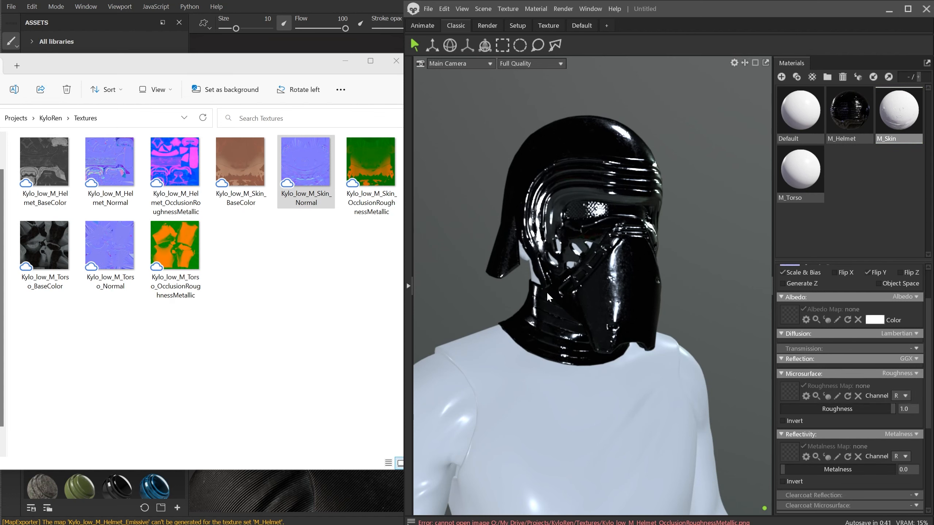
drag(240, 168, 791, 312)
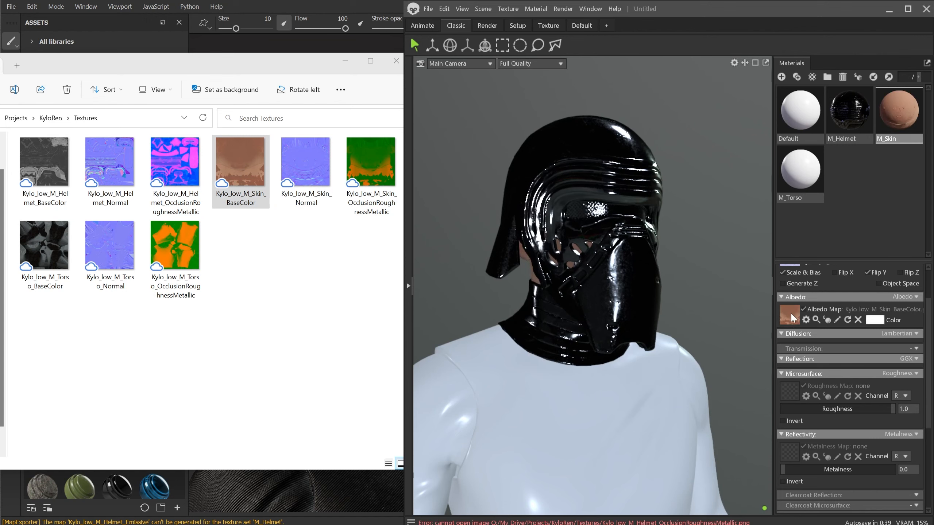
drag(478, 280, 528, 258)
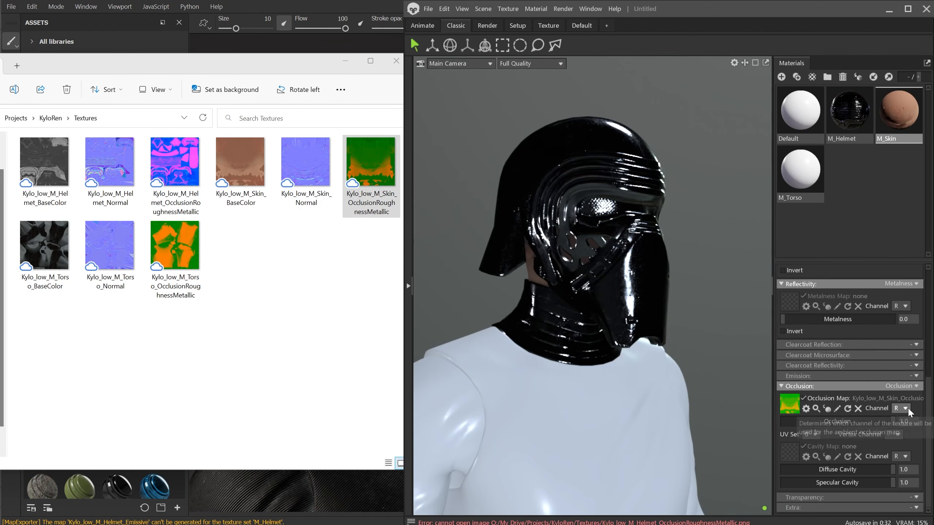
Set the M_Skin roughness map's channel to G
scroll(851, 412, up, 3)
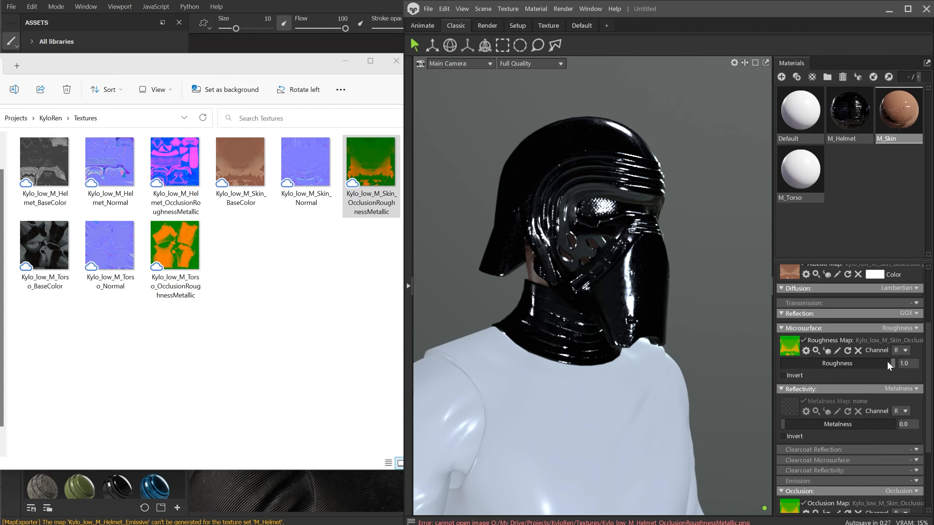
click(899, 350)
click(904, 371)
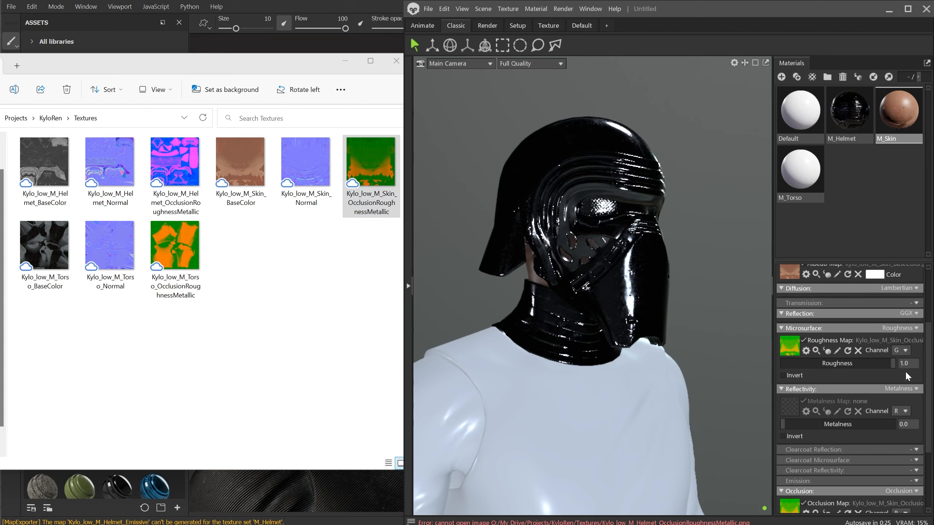
Assign Kylo_low_M_Skin_OcclusionRoughnessMetallic as the M_Skin metalness map and set its channel to B
drag(378, 169, 793, 401)
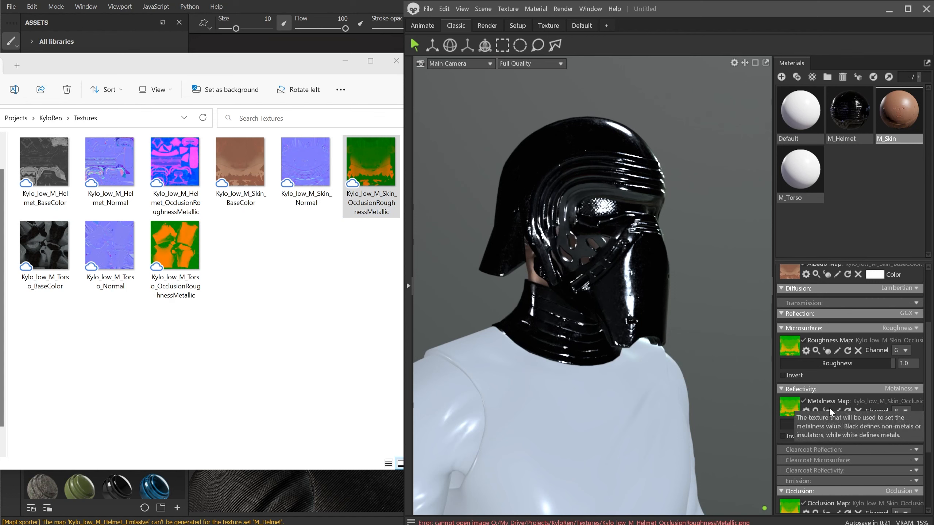
click(898, 411)
click(903, 441)
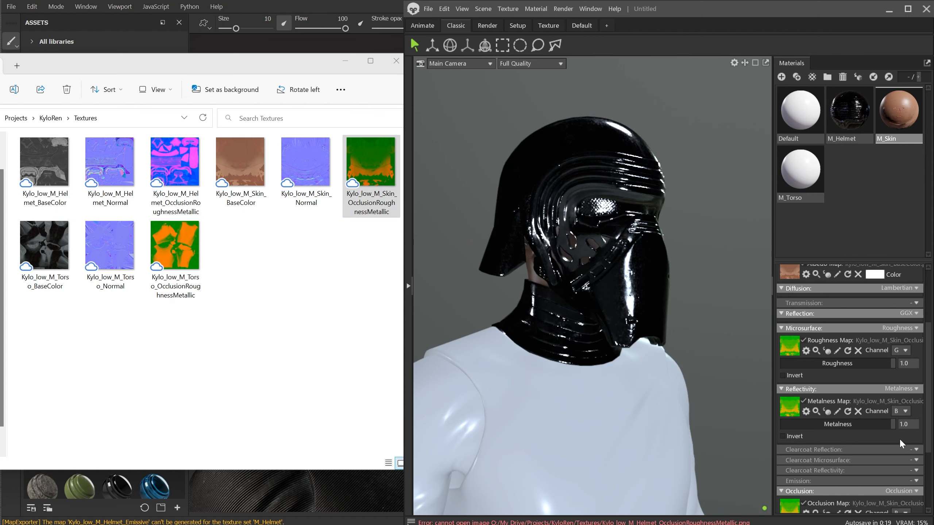
Select the M_Torso material, assign Kylo_low_M_Torso_Normal as its normal map and enable Flip Y
middle_drag(613, 365, 623, 322)
click(791, 176)
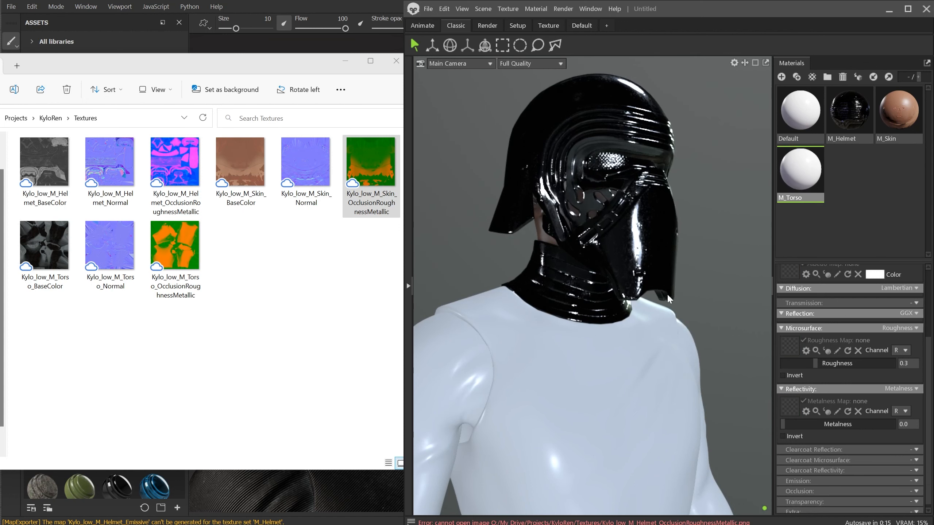
middle_drag(636, 353, 771, 300)
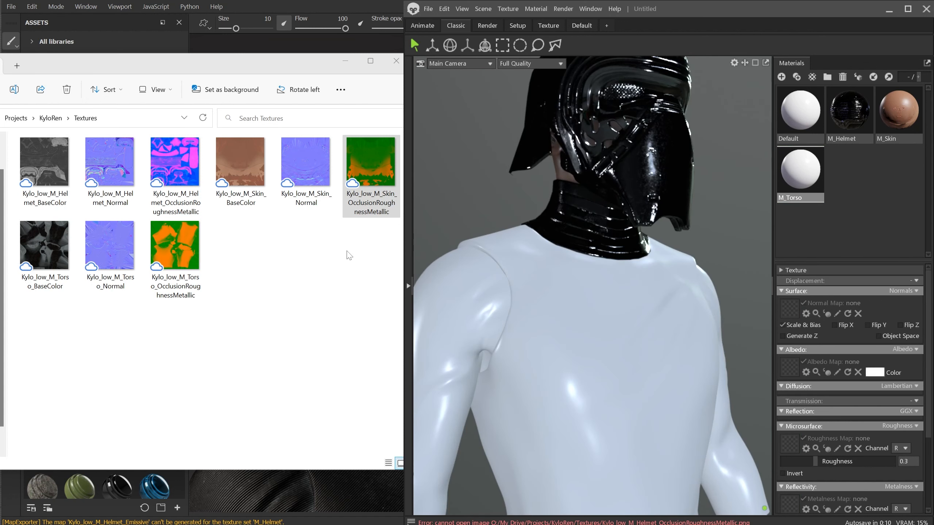
drag(109, 245, 839, 312)
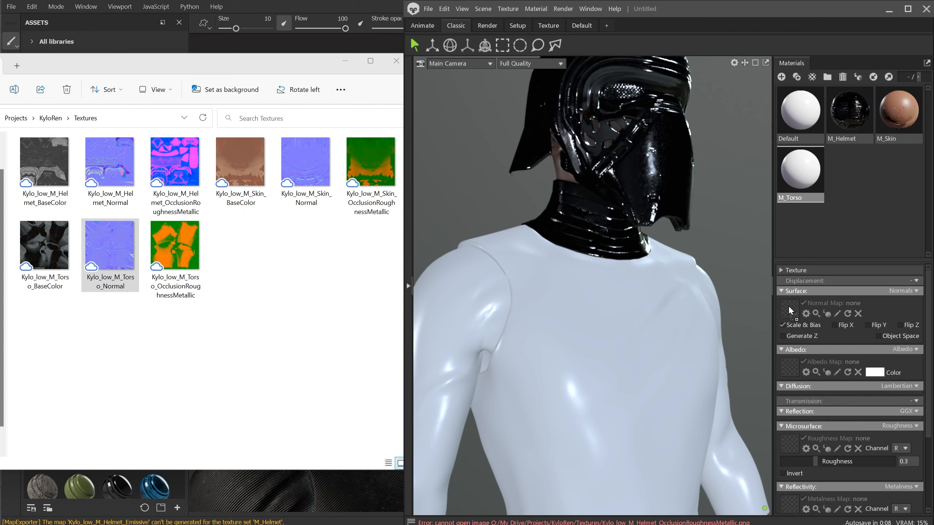
click(868, 325)
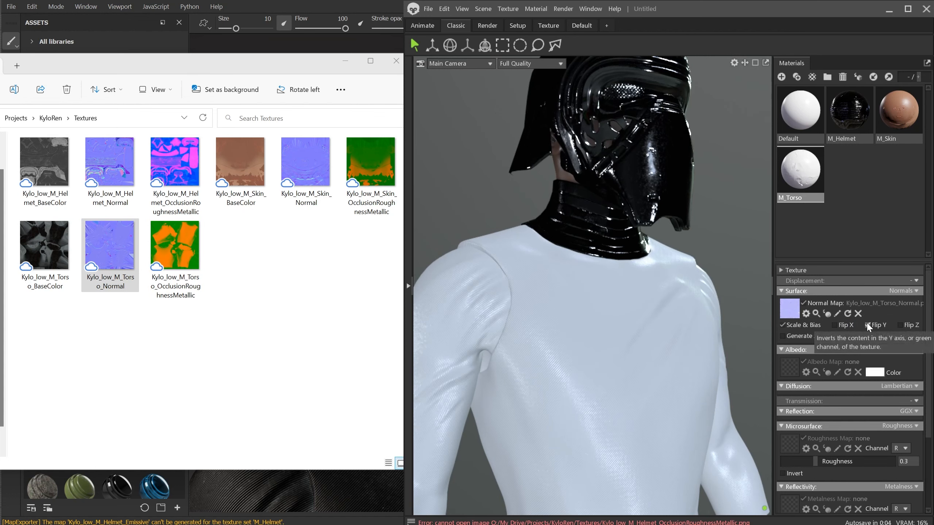
Assign Kylo_low_M_Torso_BaseColor as the M_Torso albedo map and Kylo_low_M_Torso_OcclusionRoughnessMetallic as its occlusion map
drag(39, 244, 782, 347)
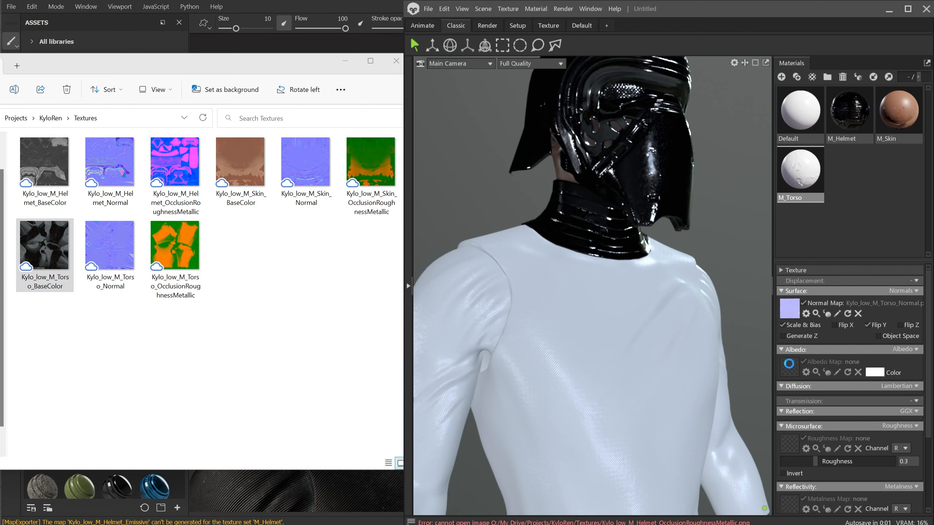
scroll(788, 363, down, 5)
mouse_move(175, 246)
mouse_down()
mouse_move(830, 412)
mouse_move(790, 407)
mouse_up()
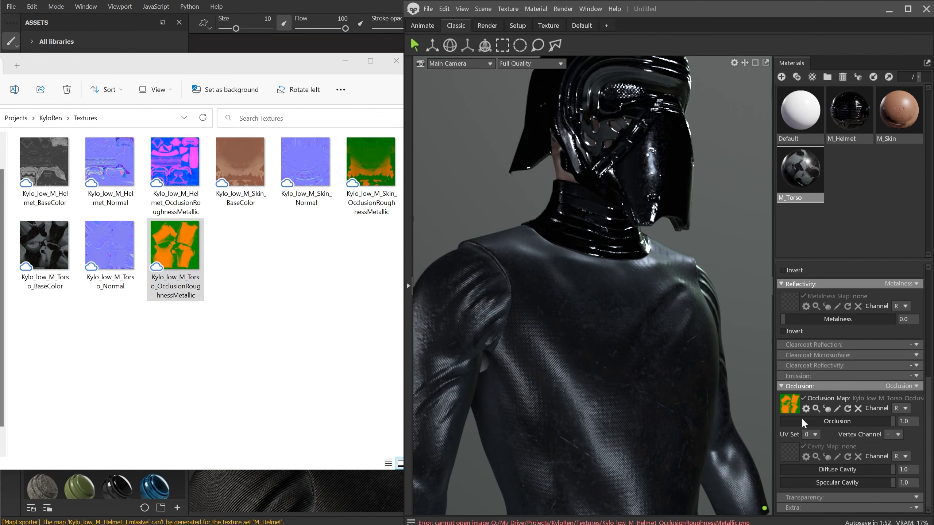
Assign Kylo_low_M_Torso_OcclusionRoughnessMetallic as the M_Torso roughness map and set its channel to G
scroll(802, 423, up, 3)
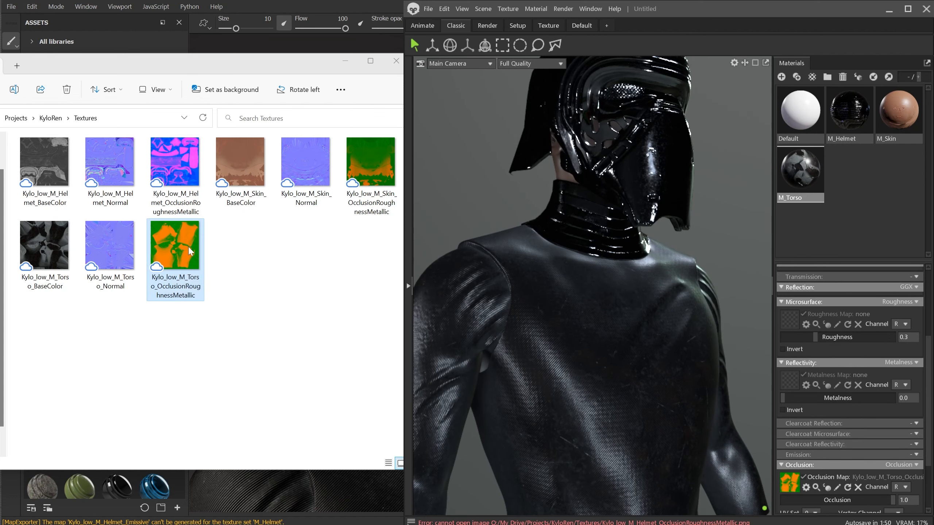
drag(190, 251, 697, 348)
drag(799, 337, 788, 316)
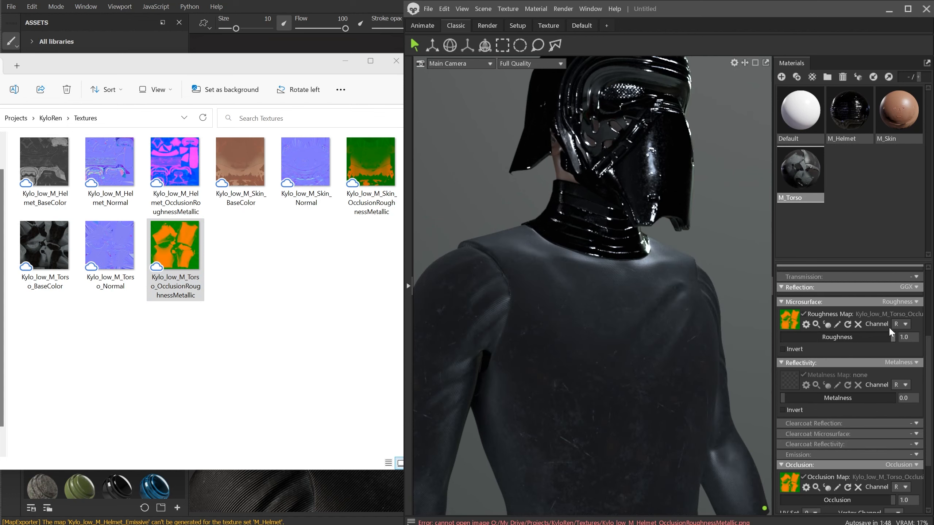
click(900, 324)
click(904, 344)
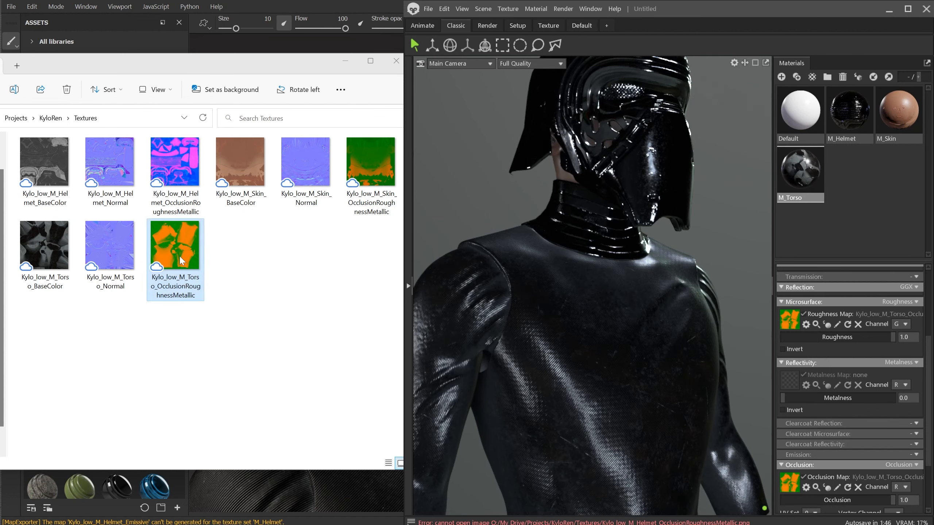
Assign the same Torso texture as the M_Torso metalness map and set its channel to B
mouse_move(178, 253)
mouse_down()
mouse_move(787, 391)
mouse_move(797, 381)
mouse_up()
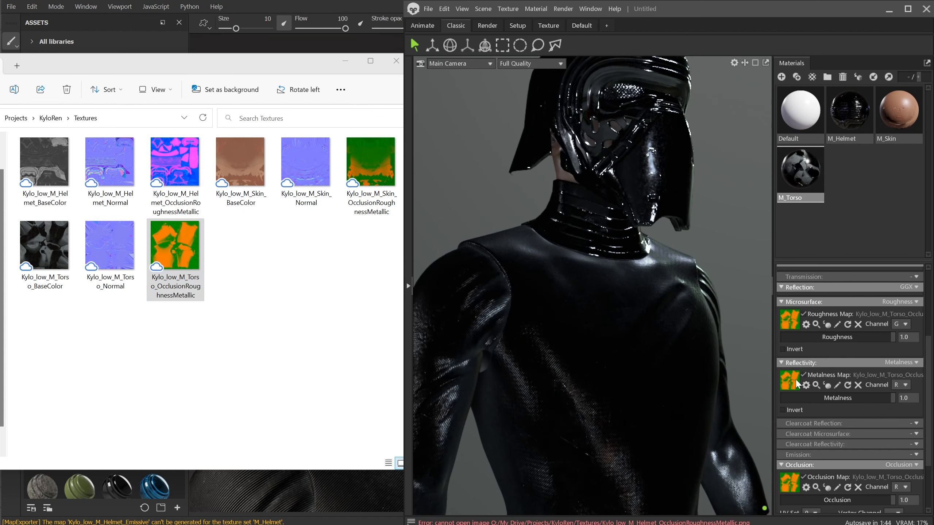
click(903, 384)
click(906, 415)
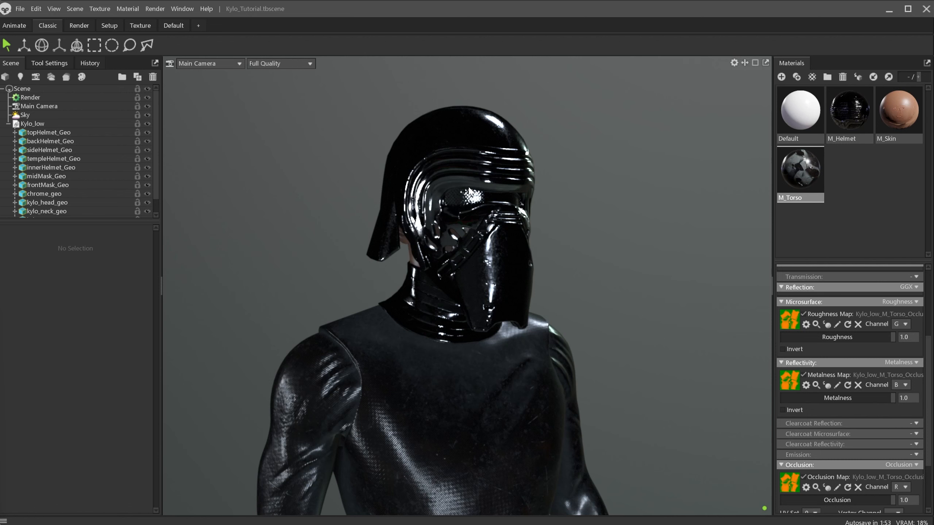
Select the Main Camera and set its lens focal length to 60 mm
click(42, 106)
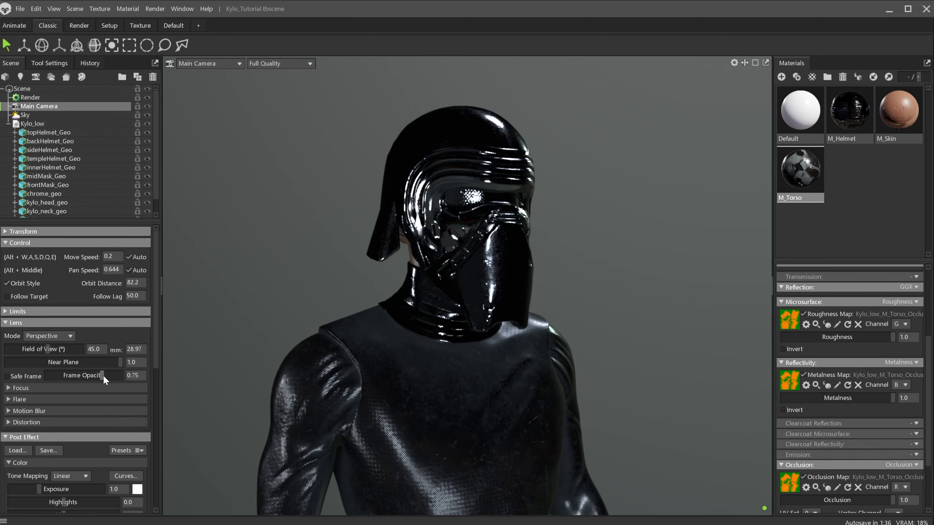
drag(49, 349, 38, 352)
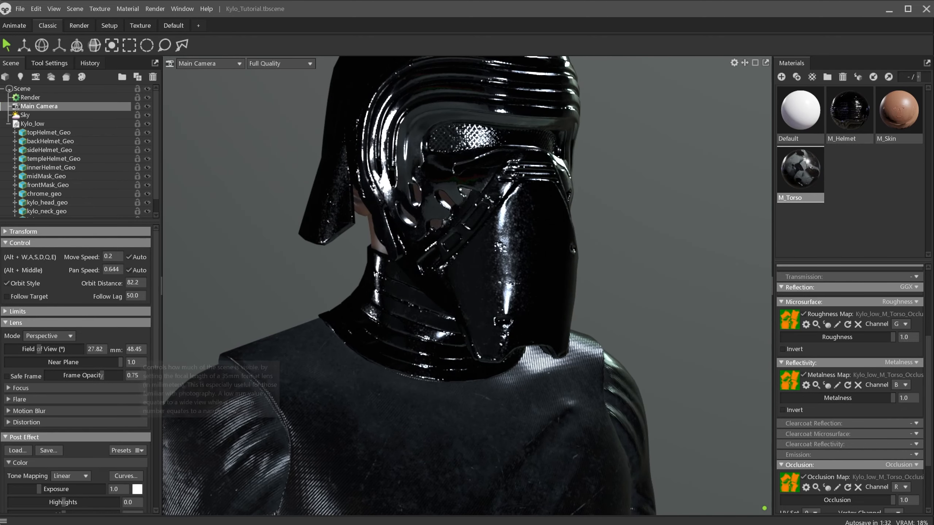
drag(142, 351, 119, 354)
text(60)
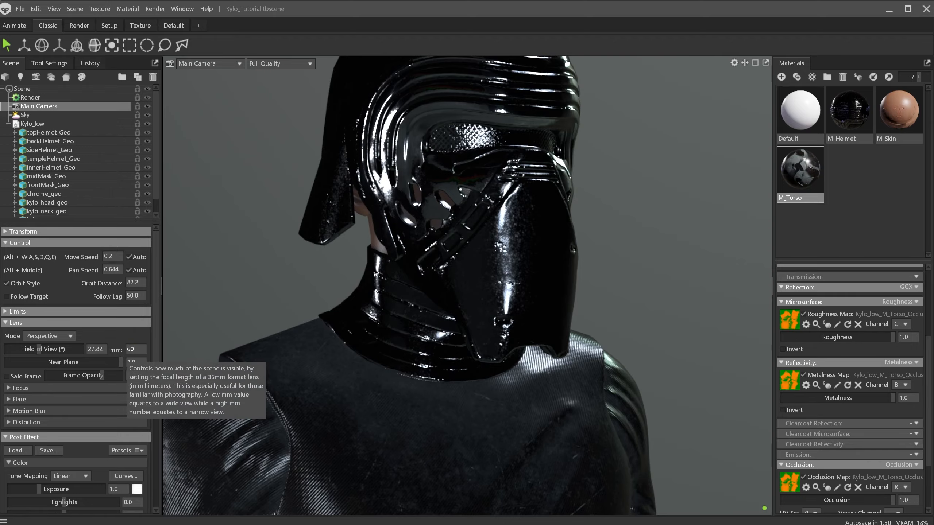
key(Return)
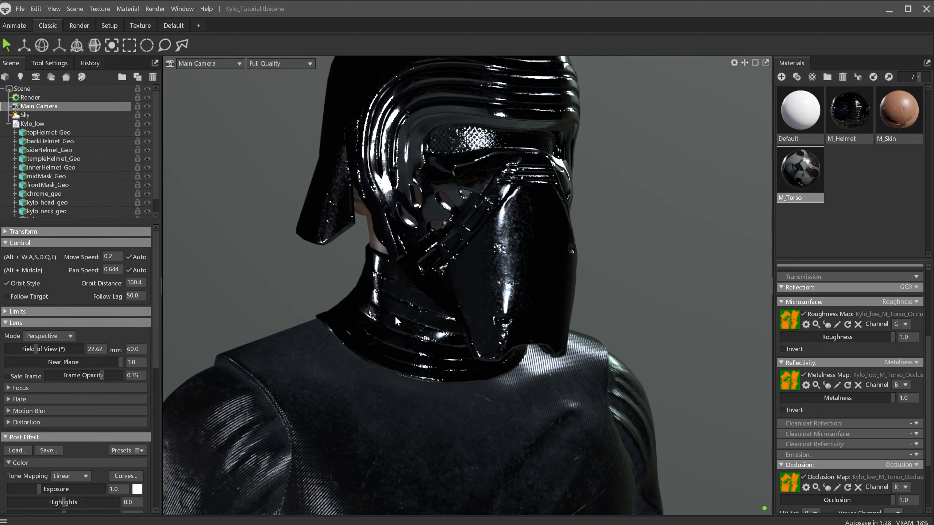
Select the Sky and load the Fort Point sky from the library, searching for "for"
scroll(395, 315, down, 4)
alt+drag(403, 332, 422, 323)
scroll(422, 324, up, 2)
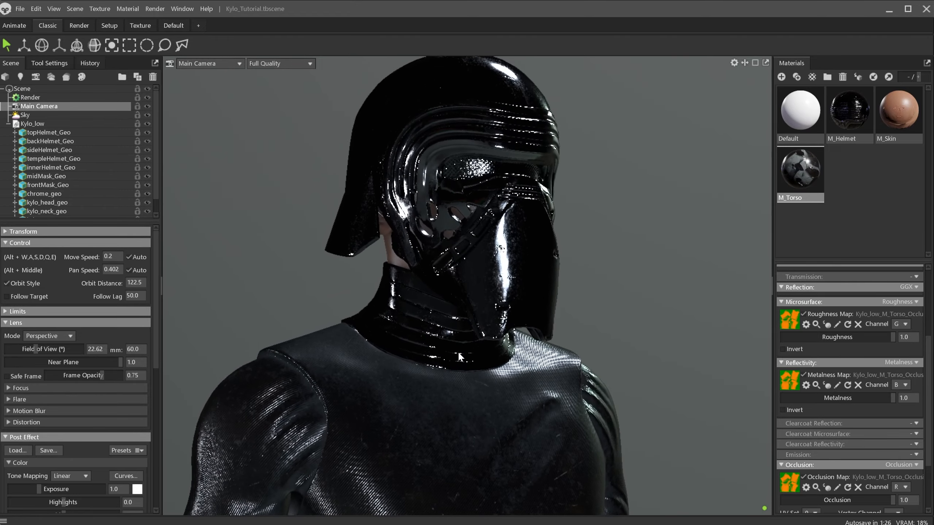
alt+drag(459, 356, 478, 390)
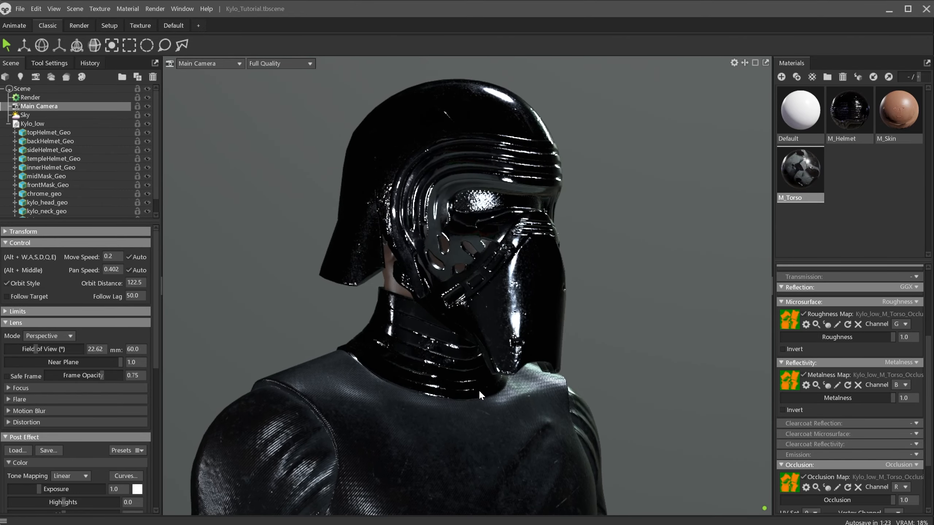
click(32, 115)
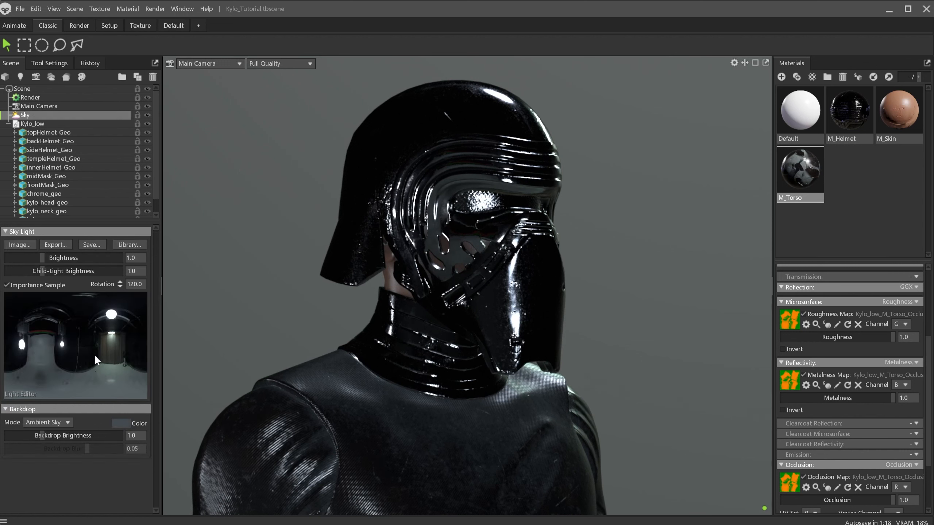
click(127, 246)
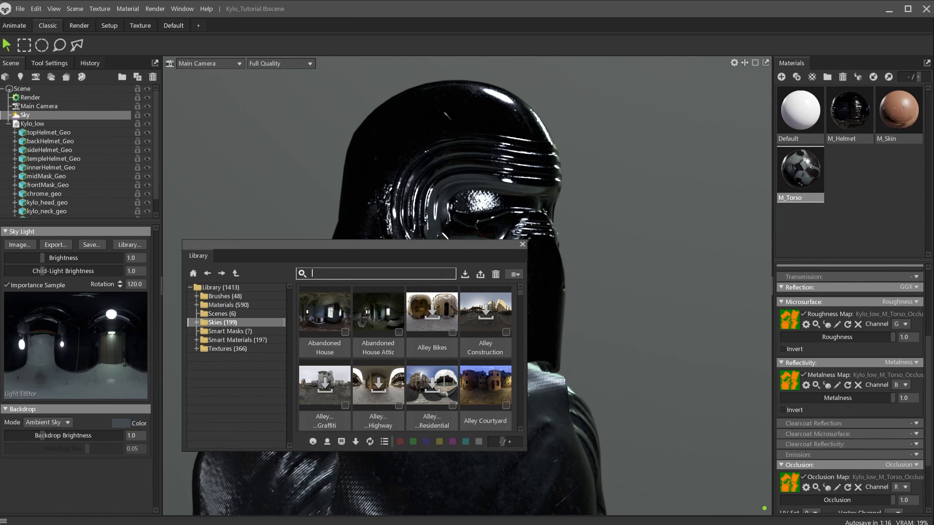
text(for)
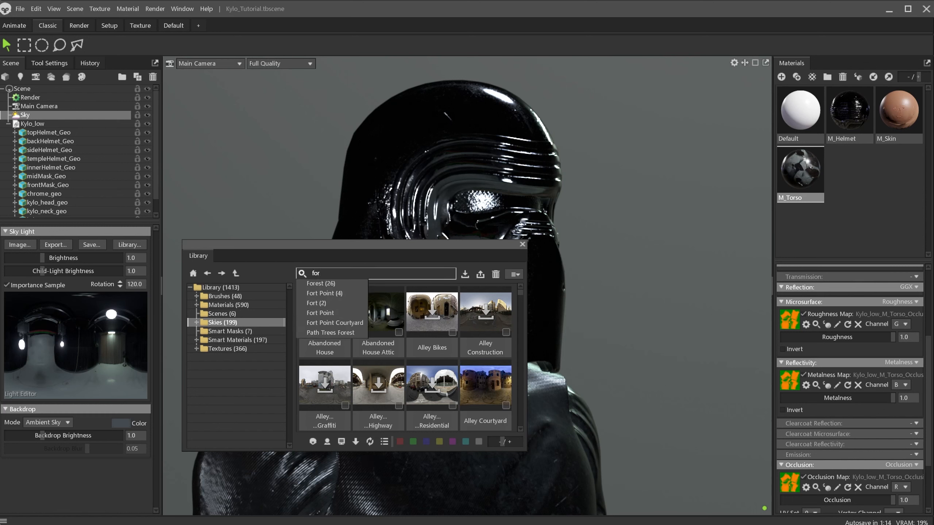
click(339, 294)
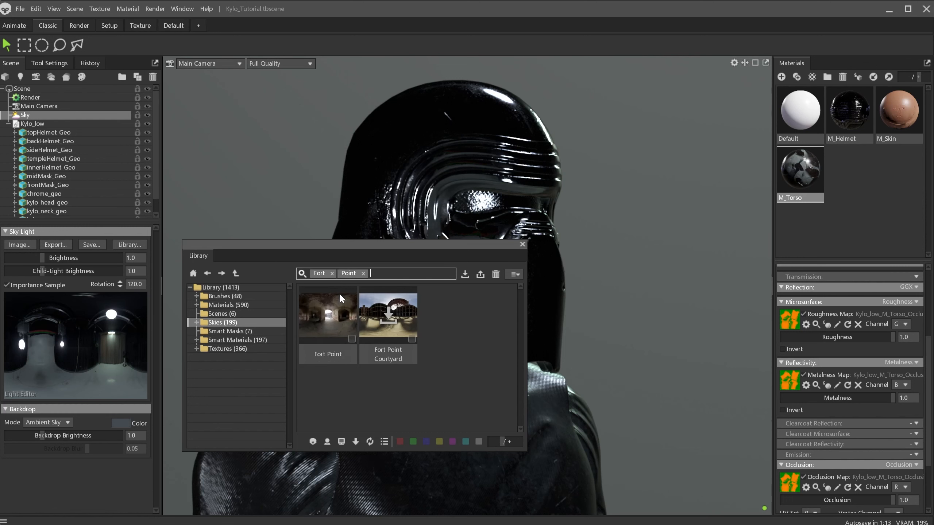
click(337, 331)
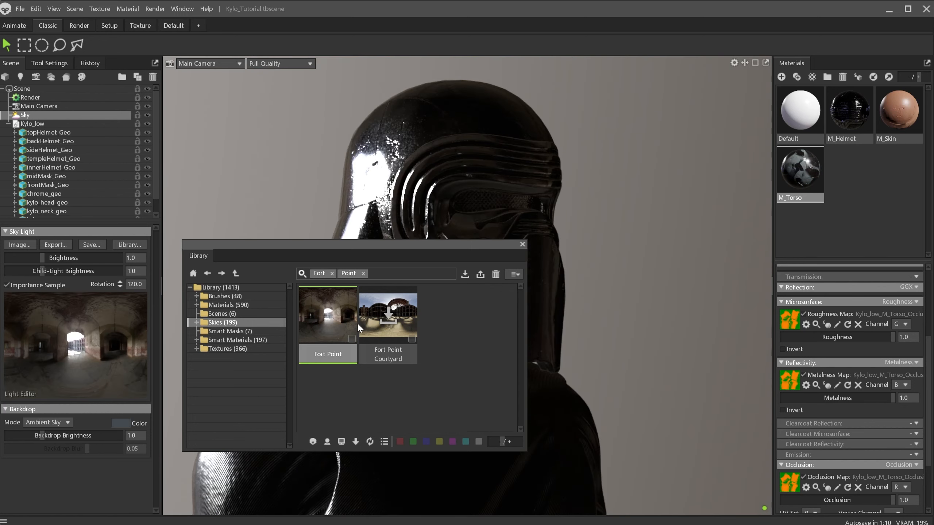
click(522, 244)
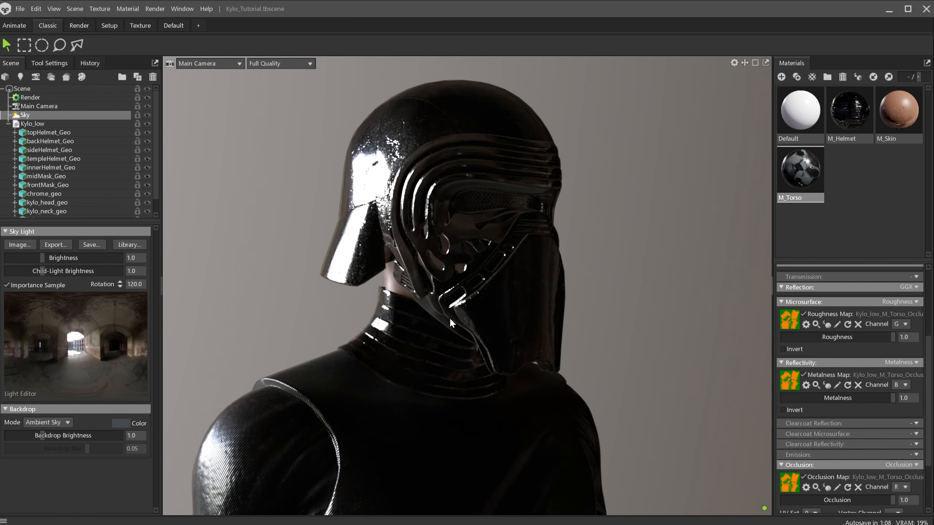
Rotate the sky light to about 234.6 and lower its brightness to about 0.842
mouse_move(122, 287)
mouse_down()
mouse_move(122, 243)
mouse_move(124, 298)
mouse_up()
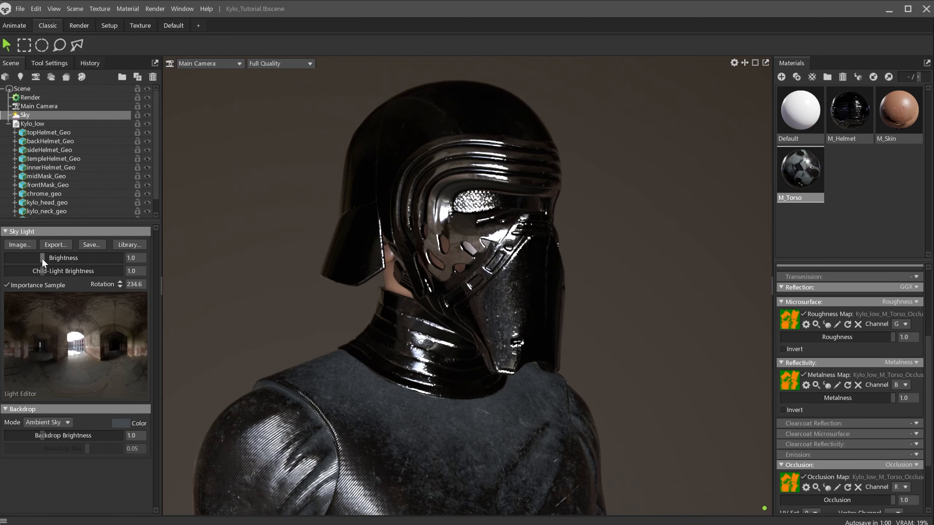
drag(41, 259, 41, 258)
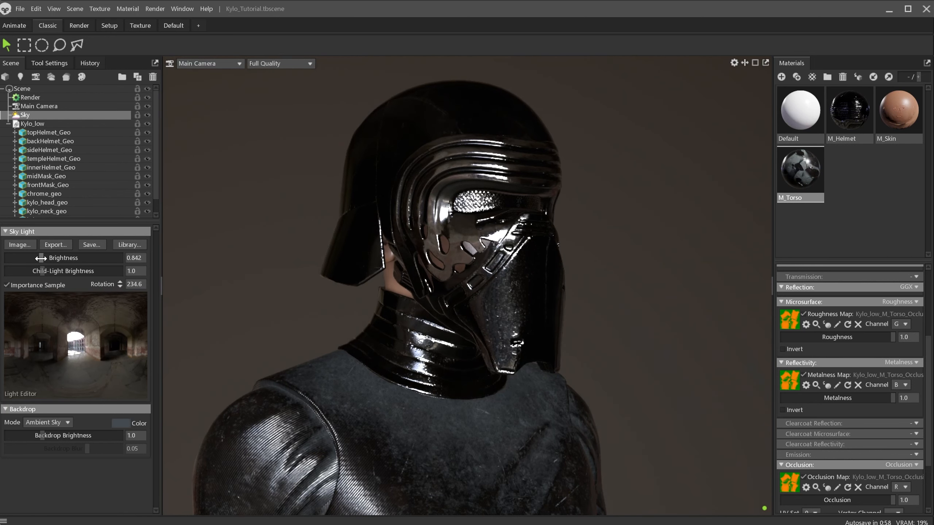
Switch the backdrop to a solid Color mode and set its colour to dark red 630200
click(62, 420)
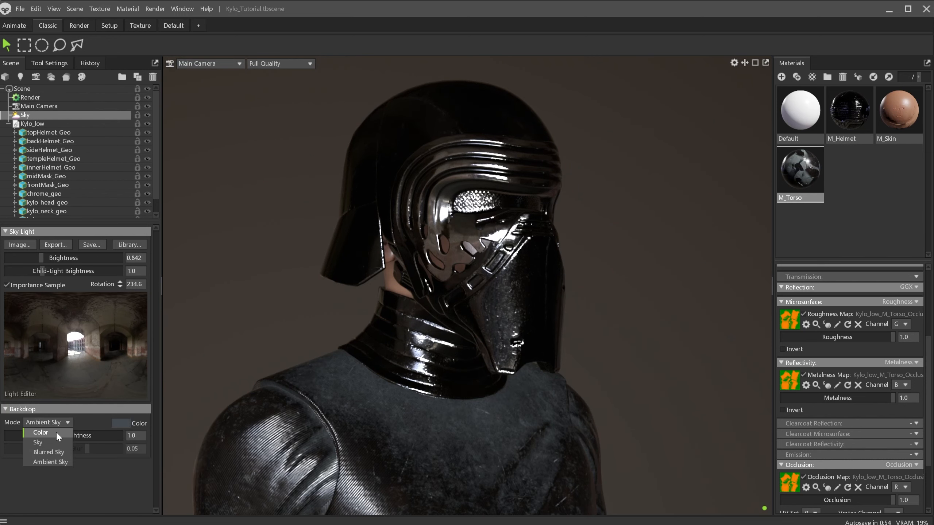
click(56, 432)
click(125, 425)
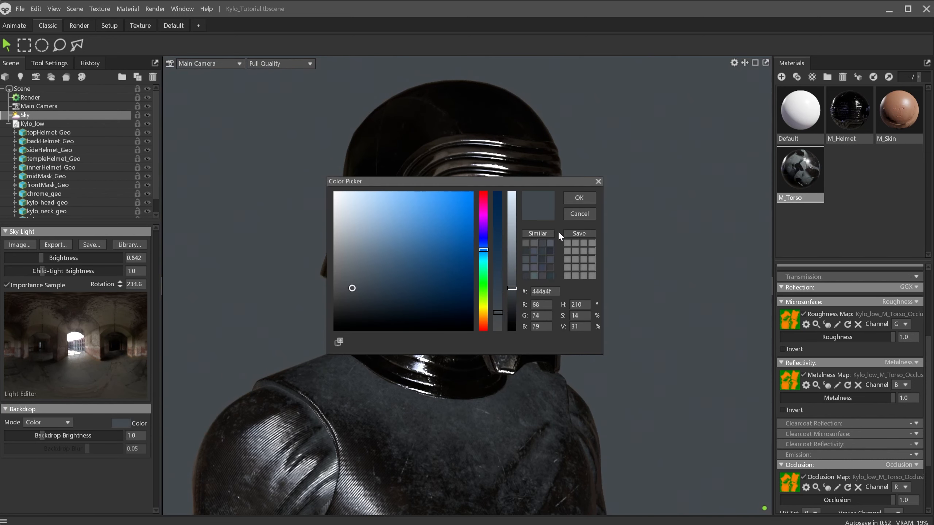
drag(485, 312, 481, 330)
click(412, 261)
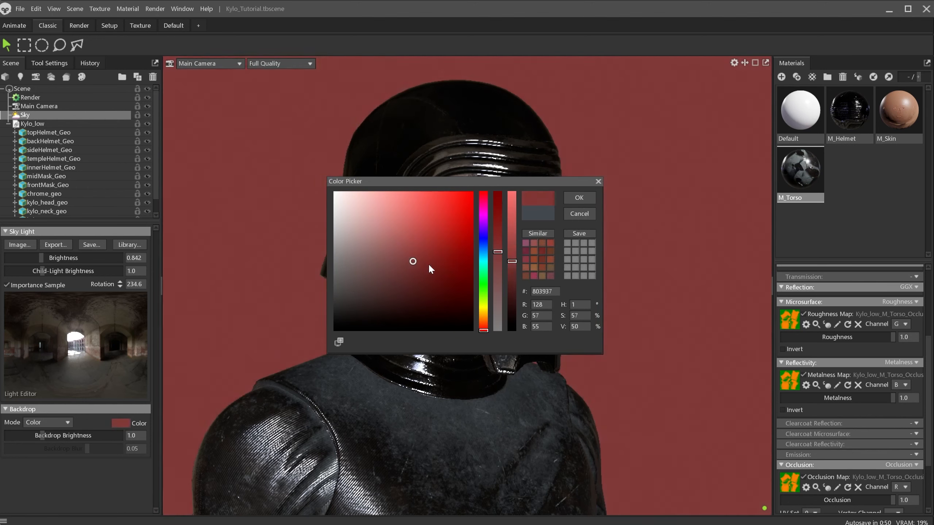
drag(430, 266, 483, 279)
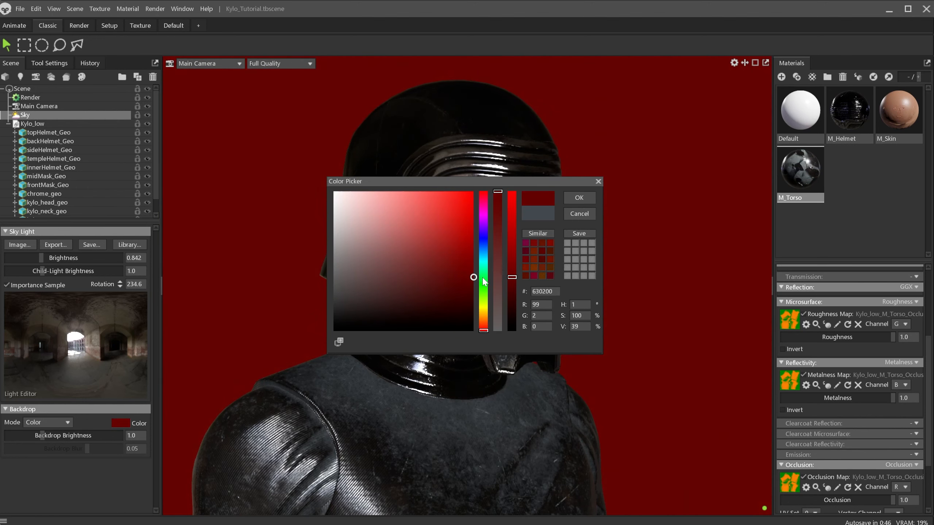
click(585, 200)
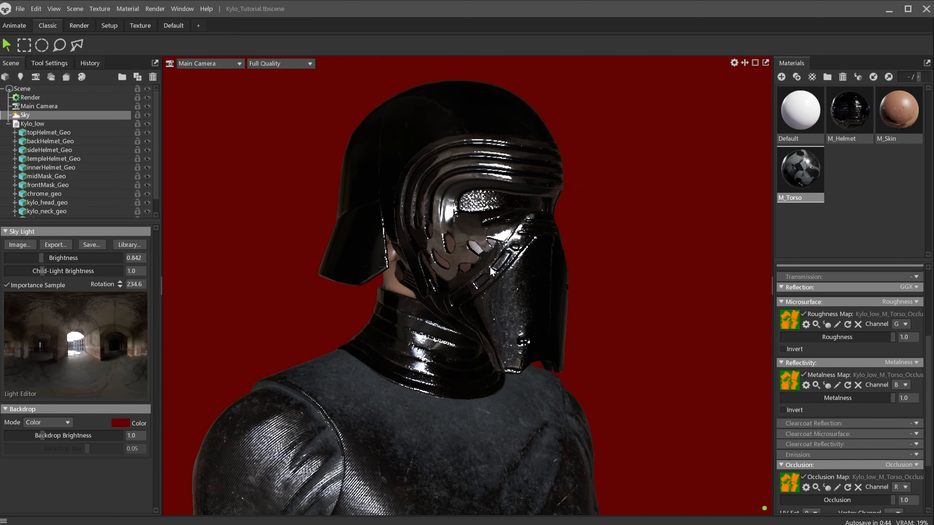
Turn on ray tracing for the viewport render
drag(484, 264, 480, 271)
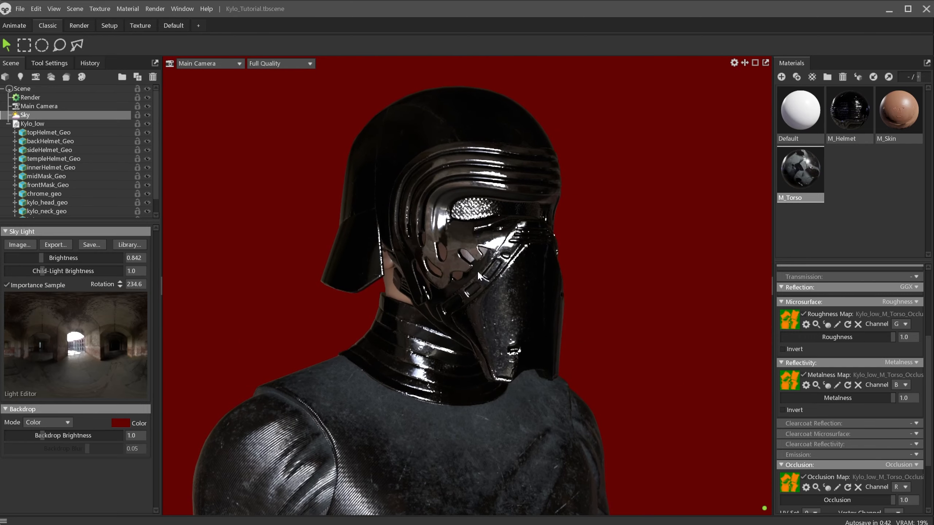
click(155, 8)
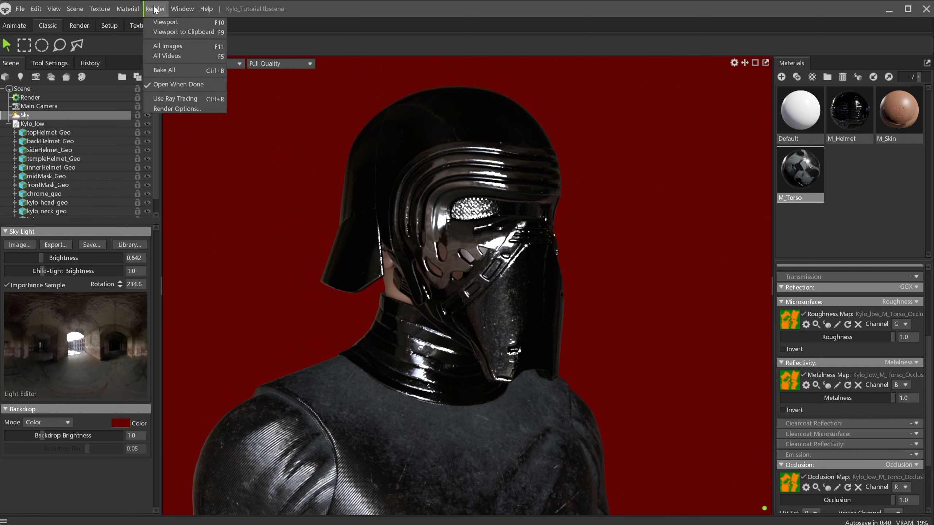
click(186, 99)
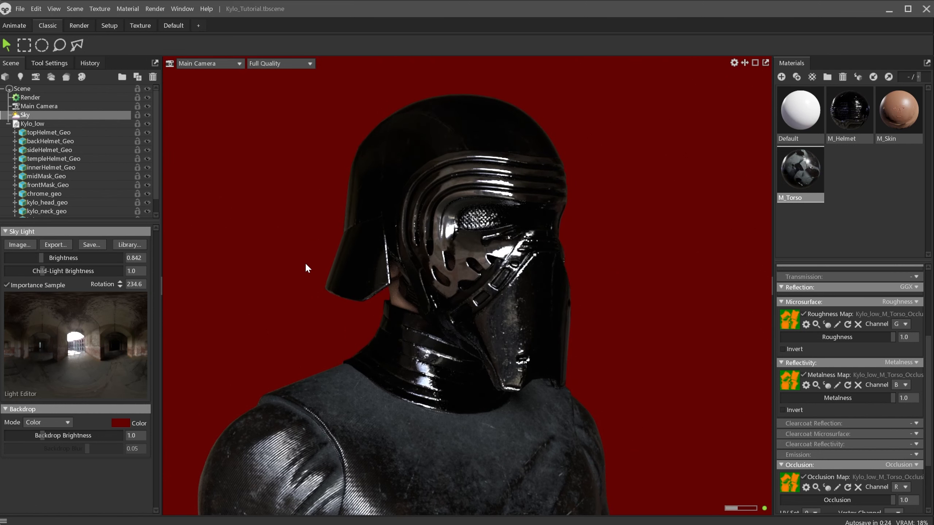
On the Main Camera, set vignette strength to about 0.822 and softness to about 0.593, and bloom brightness to about 0.035
click(37, 106)
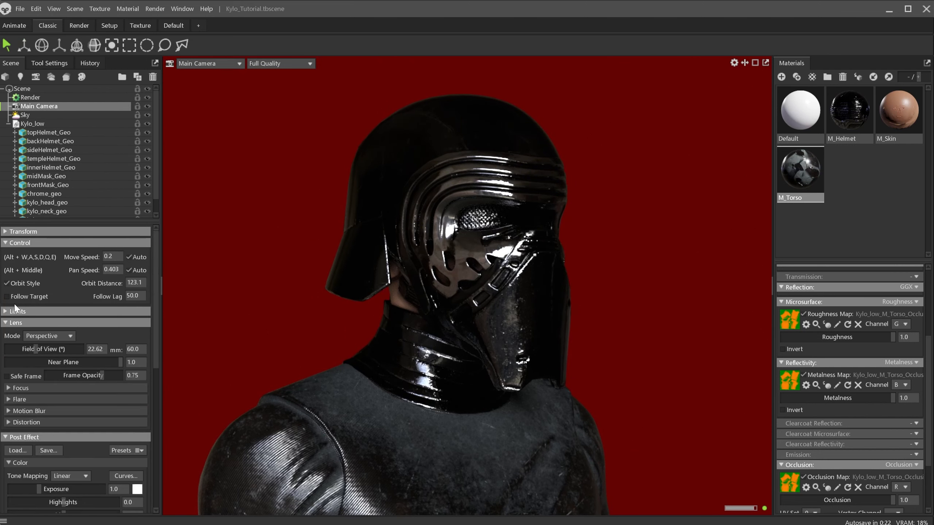
scroll(14, 307, down, 10)
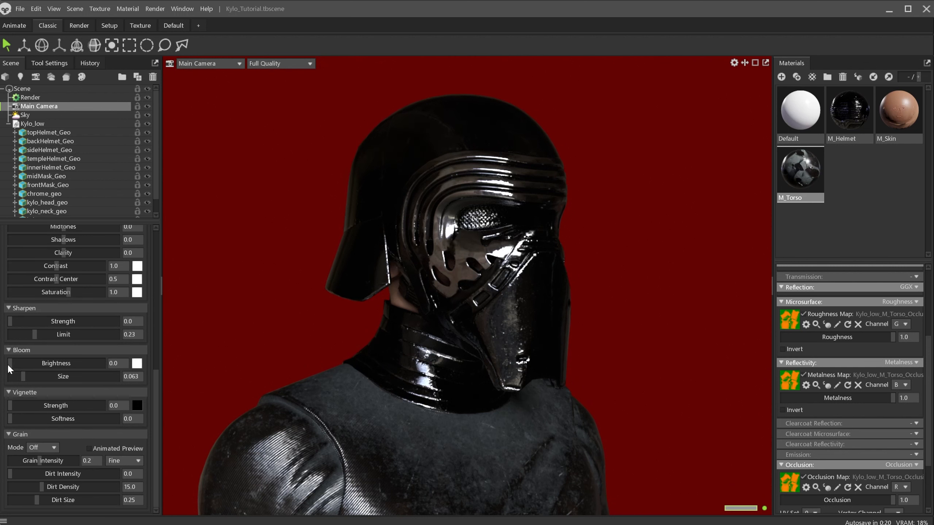
drag(9, 405, 87, 414)
drag(8, 418, 69, 409)
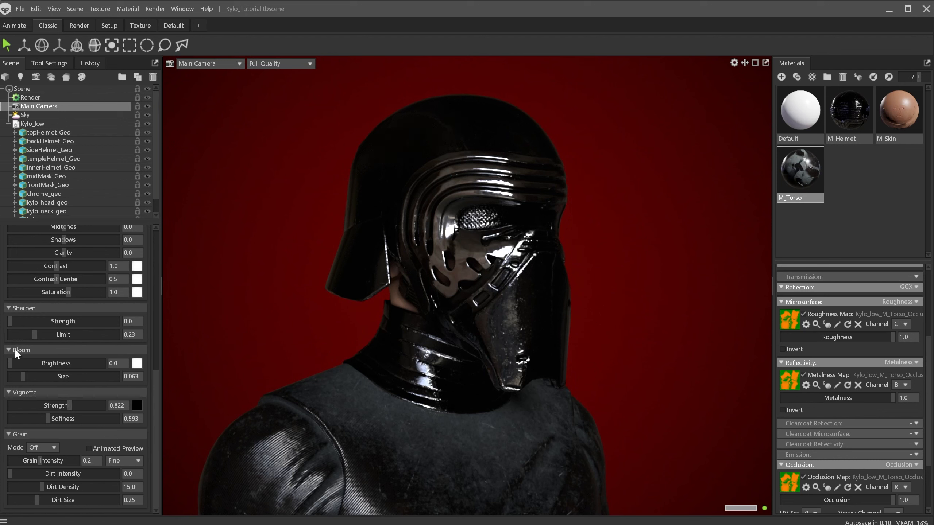
drag(14, 368, 40, 369)
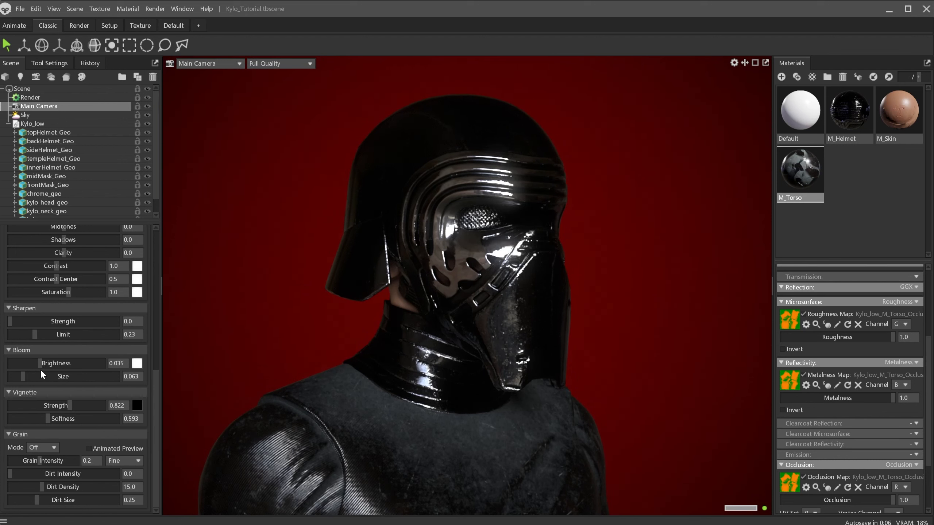
Enable ray-traced depth of field in the camera's Focus settings and pick the focus point on the helmet's face
scroll(40, 364, up, 10)
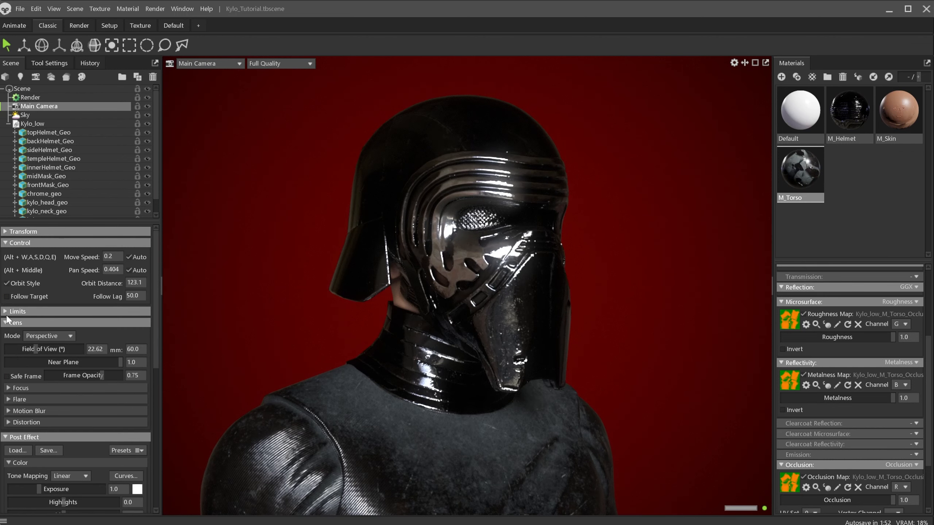
scroll(8, 320, down, 2)
scroll(5, 317, down, 2)
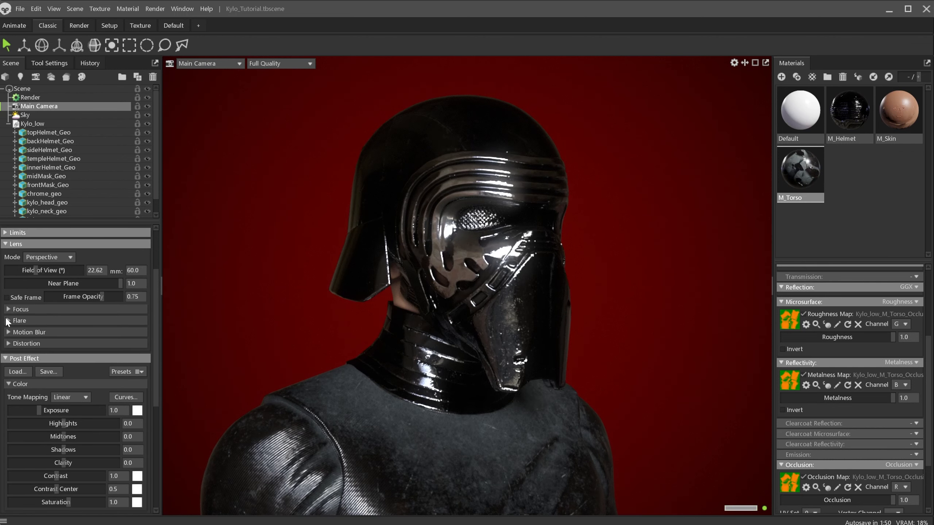
click(11, 309)
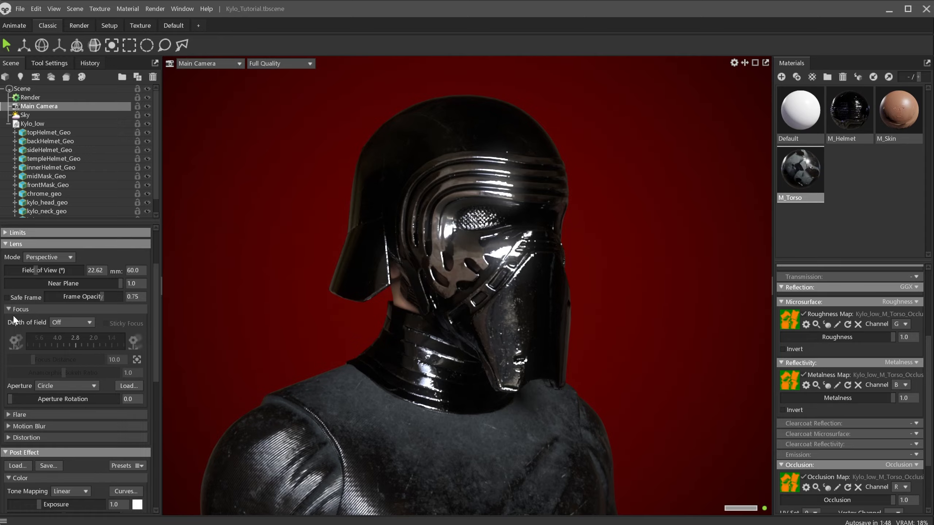
click(80, 322)
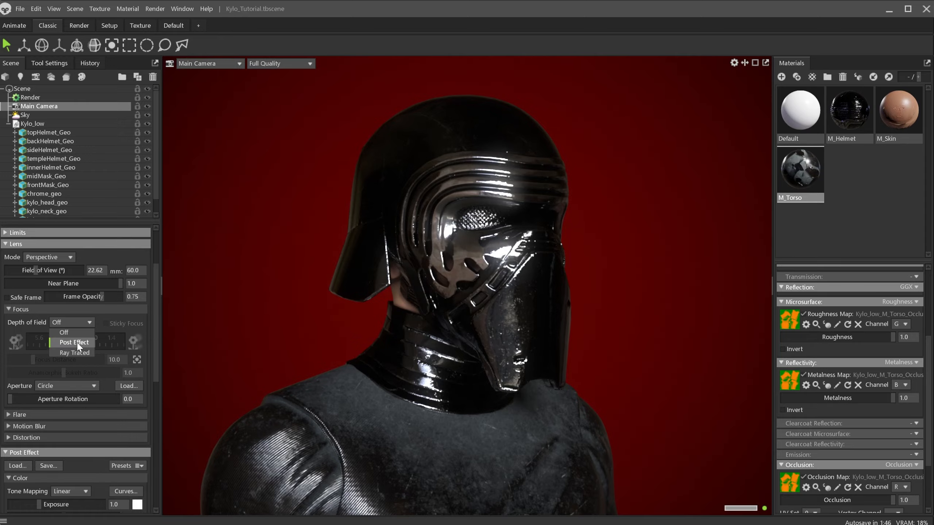
click(76, 352)
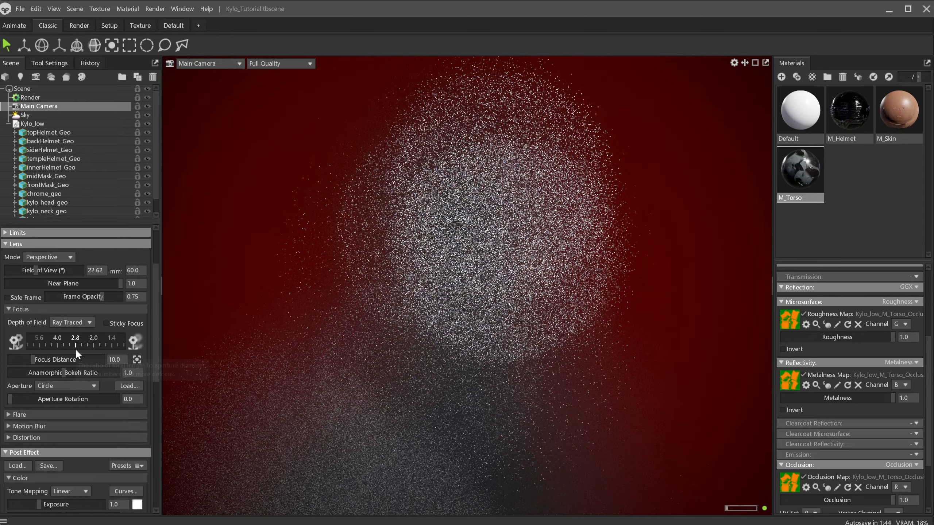
click(137, 361)
click(475, 254)
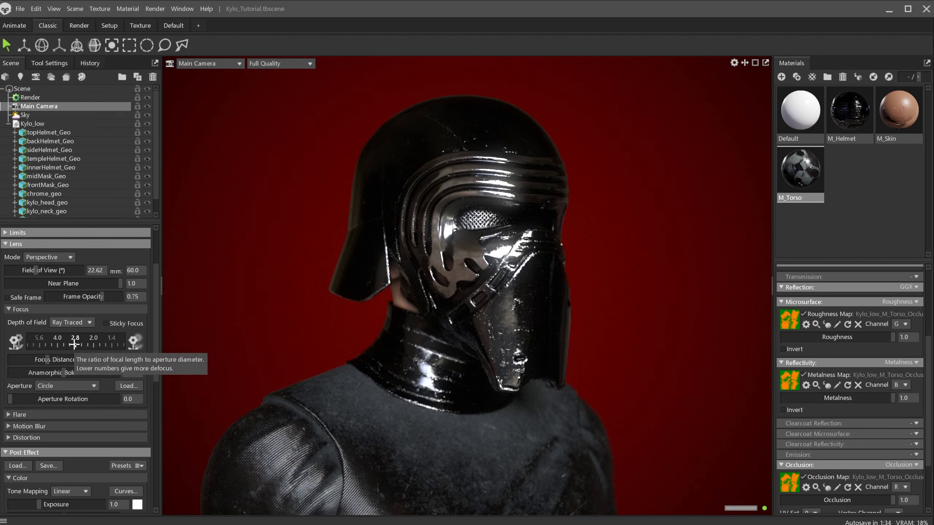
Set the depth-of-field aperture f-stop to 2.8
drag(75, 344, 56, 345)
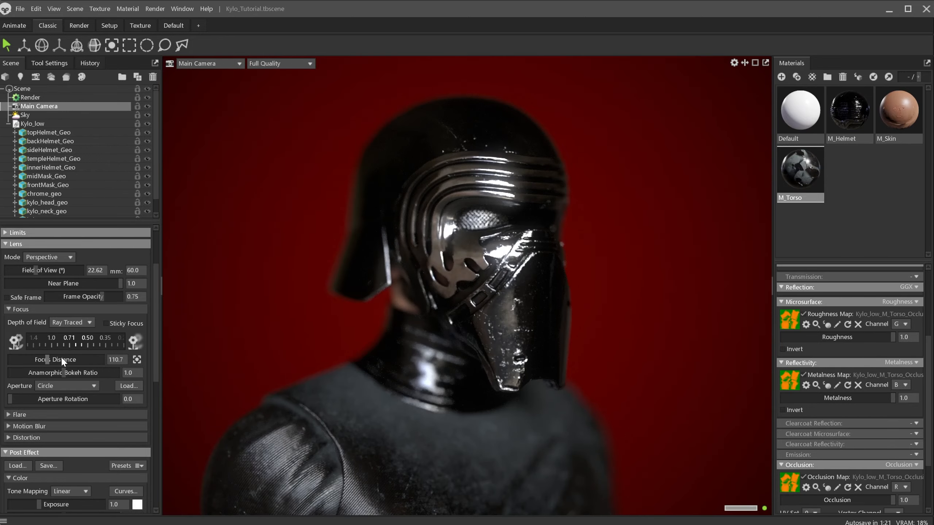
drag(72, 343, 140, 344)
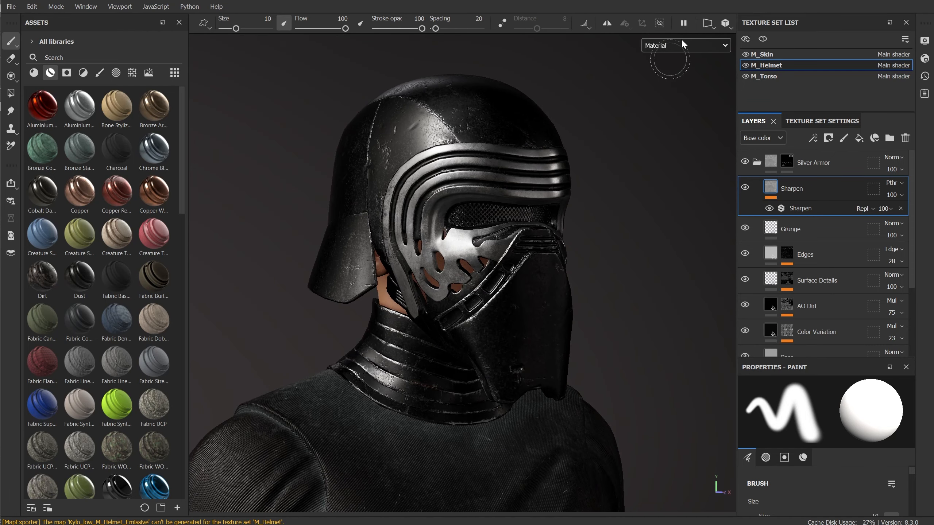
Switch to Substance Painter and inspect the helmet's base colour and roughness channels in the viewport
click(681, 45)
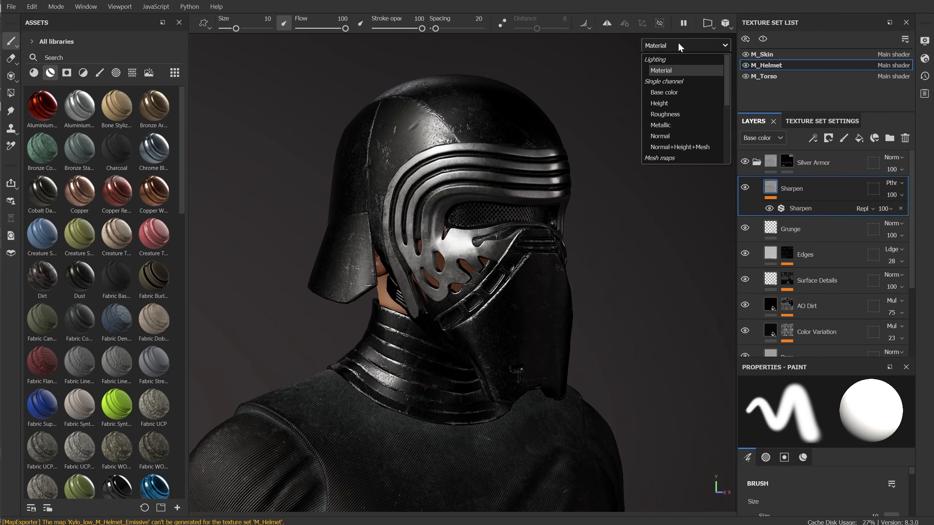
click(674, 90)
alt+middle_drag(564, 253, 556, 253)
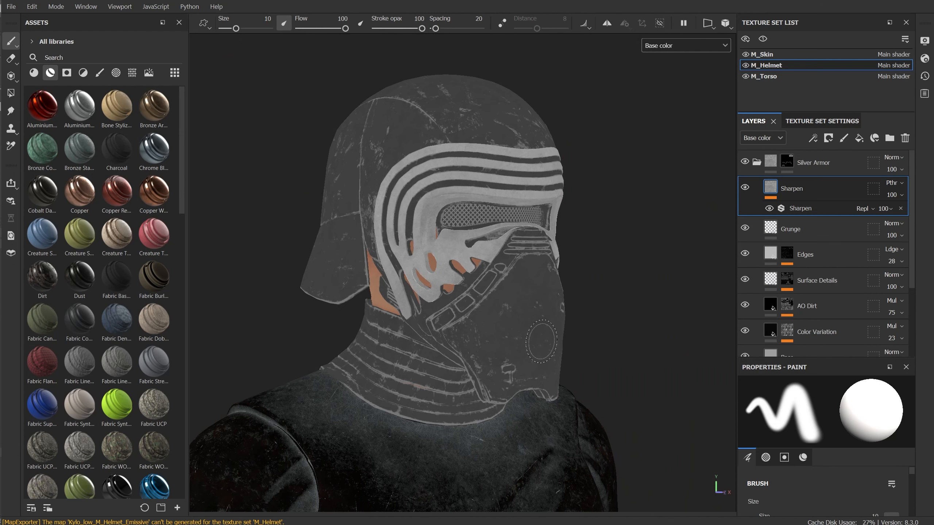
key(b)
key(b)
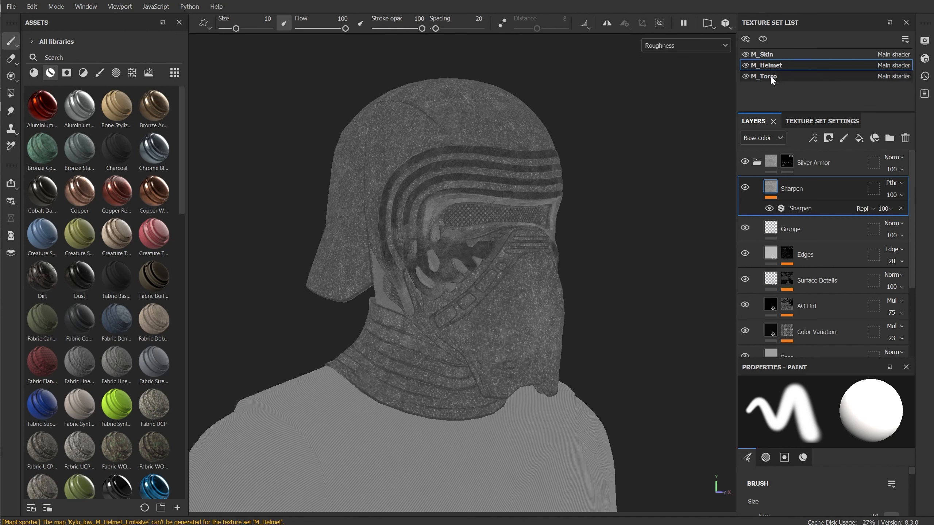
Open the helmet's Steel Gun Painted group, select the Base Metal fill and set its noise roughness to about 0.577
click(757, 162)
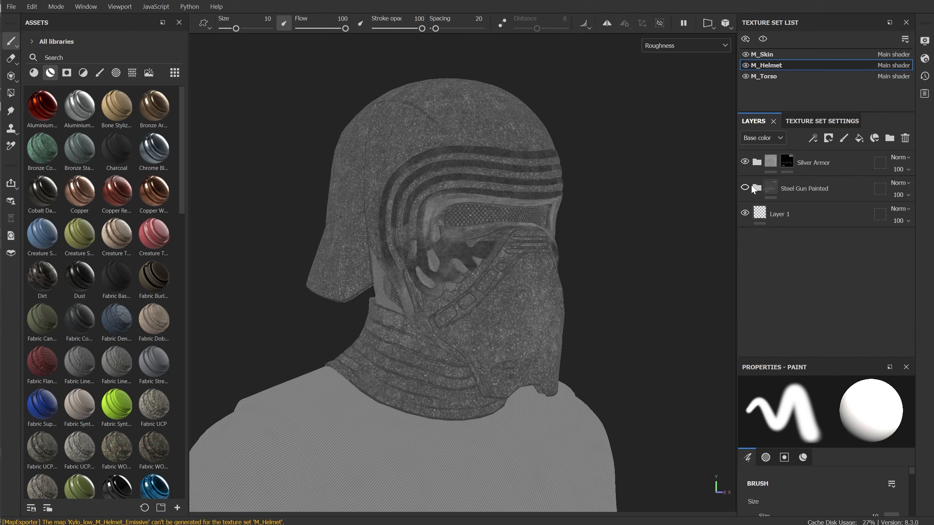
click(748, 188)
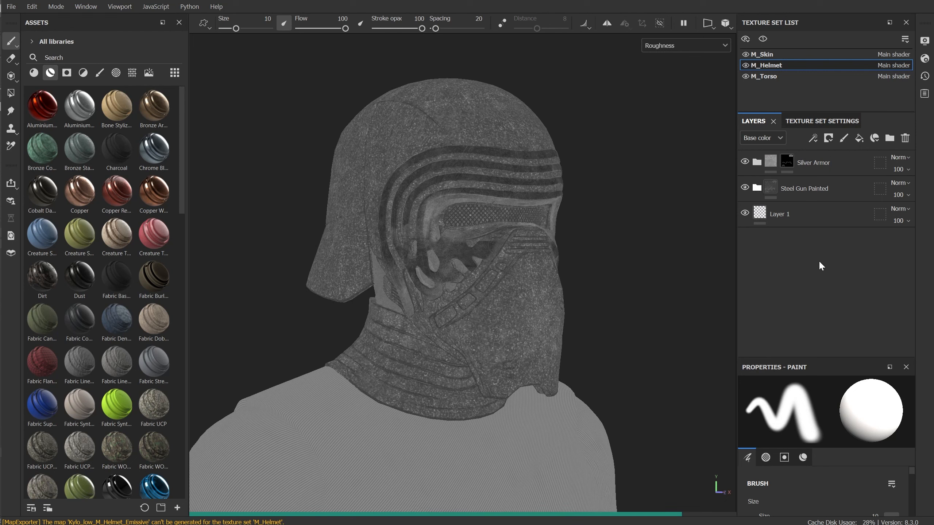
scroll(815, 265, down, 1)
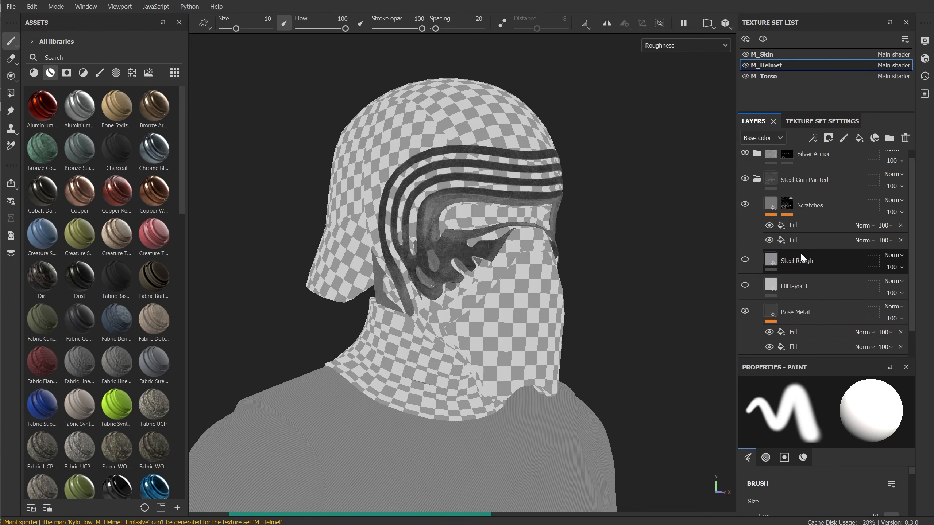
scroll(807, 263, down, 1)
click(811, 281)
scroll(823, 422, down, 1)
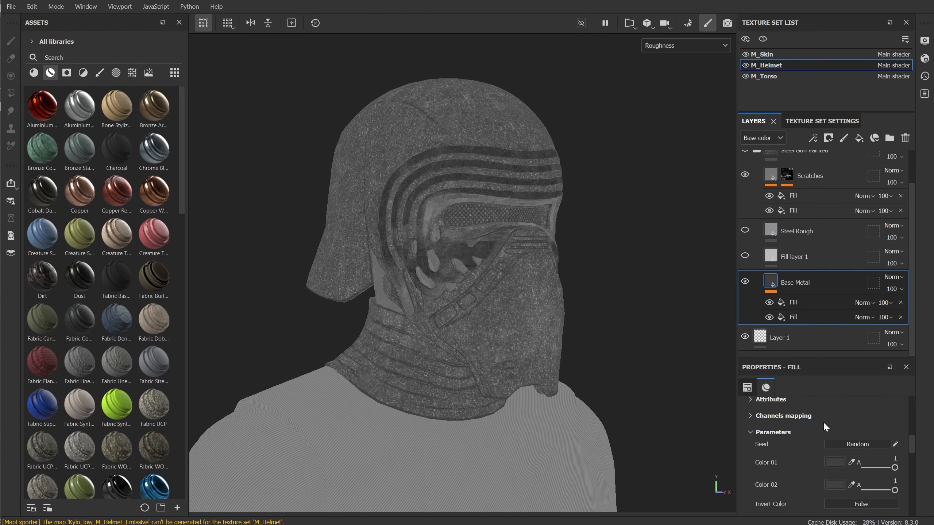
scroll(823, 422, down, 2)
drag(850, 480, 857, 479)
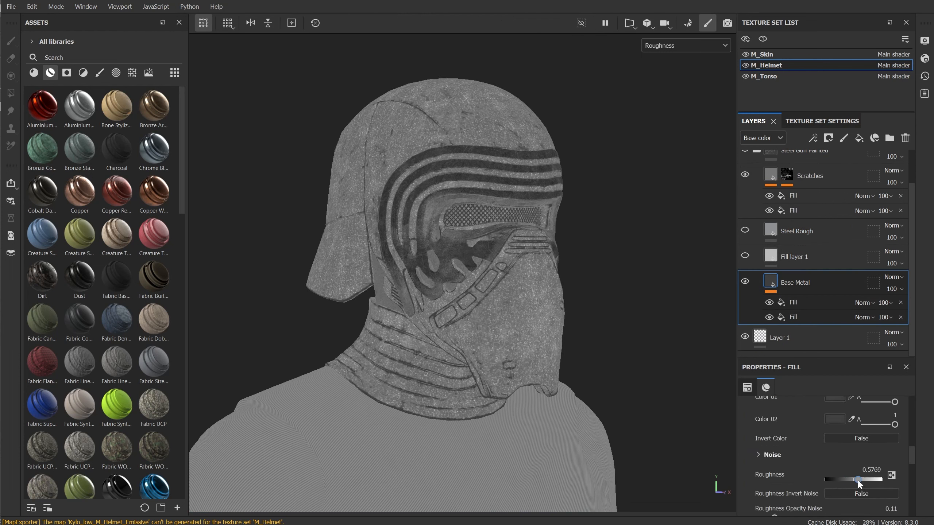
Preview the helmet in the full Material view and then the Base color channel
click(672, 51)
click(667, 70)
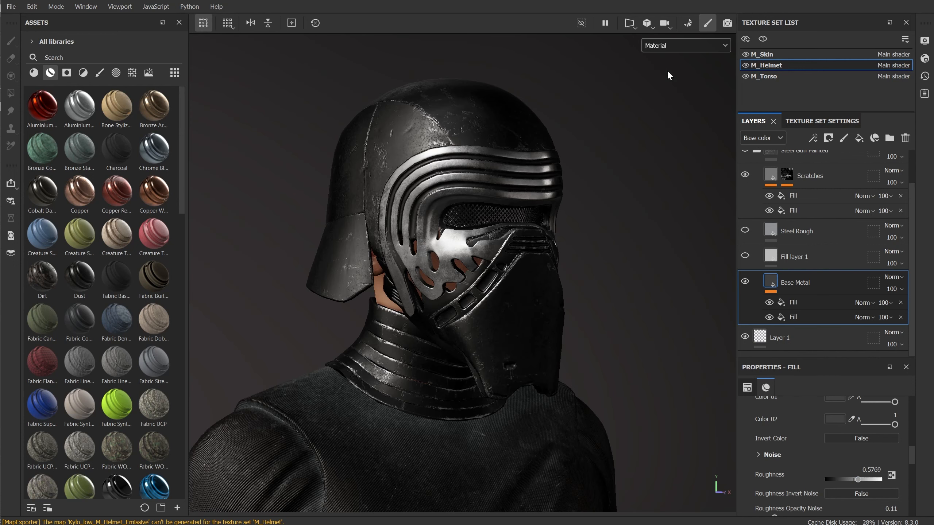
click(672, 45)
click(673, 92)
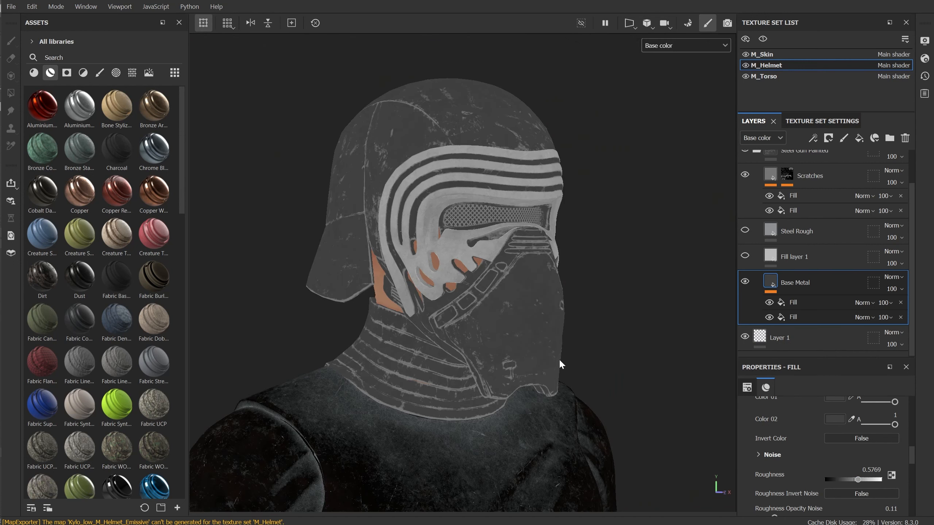
Select the M_Torso texture set and expand the Damages group to inspect its mask effects
click(772, 74)
scroll(761, 268, down, 4)
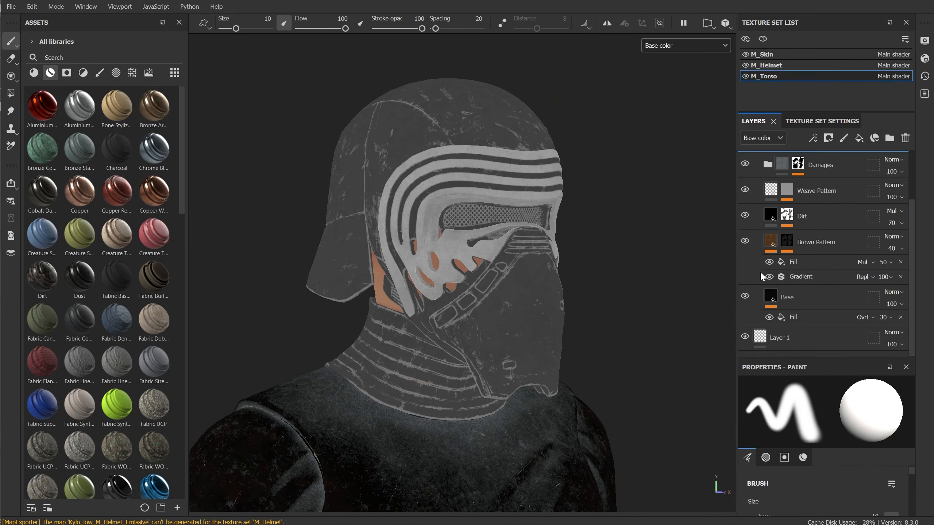
scroll(760, 271, up, 5)
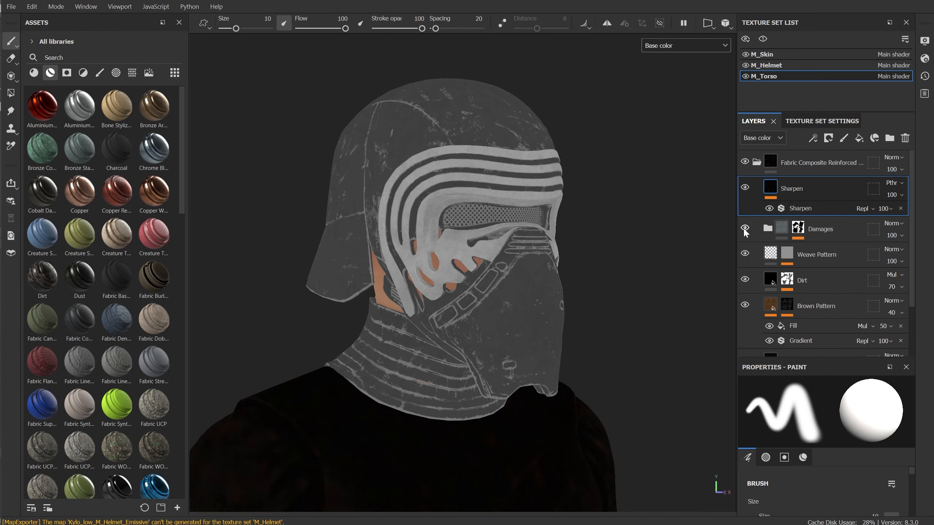
click(768, 229)
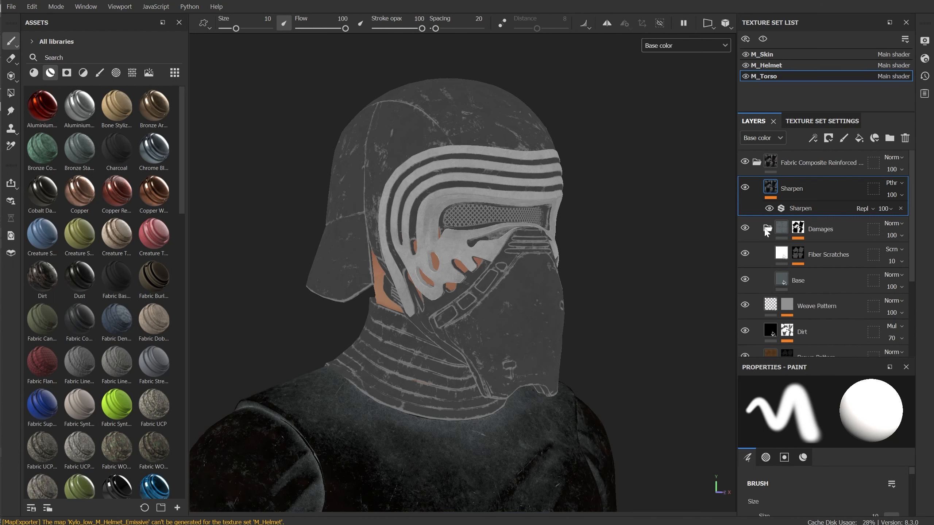
click(798, 235)
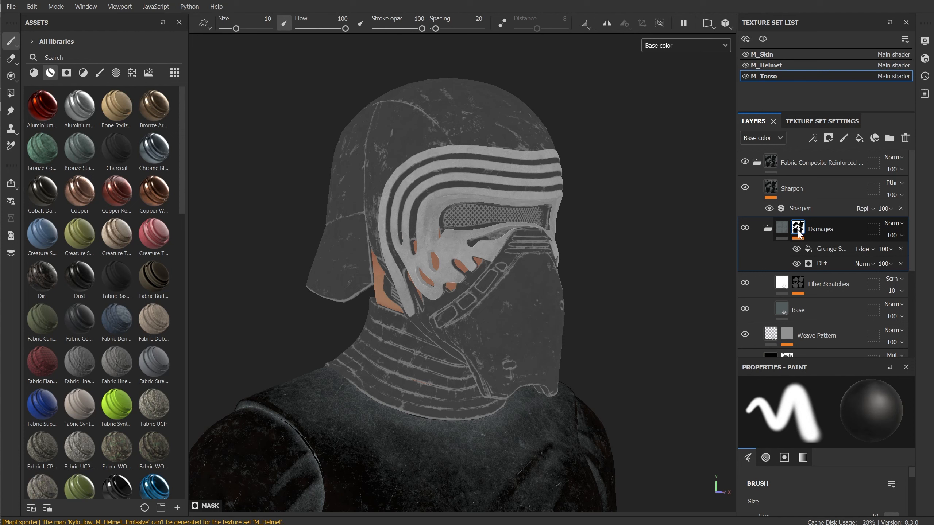
click(827, 247)
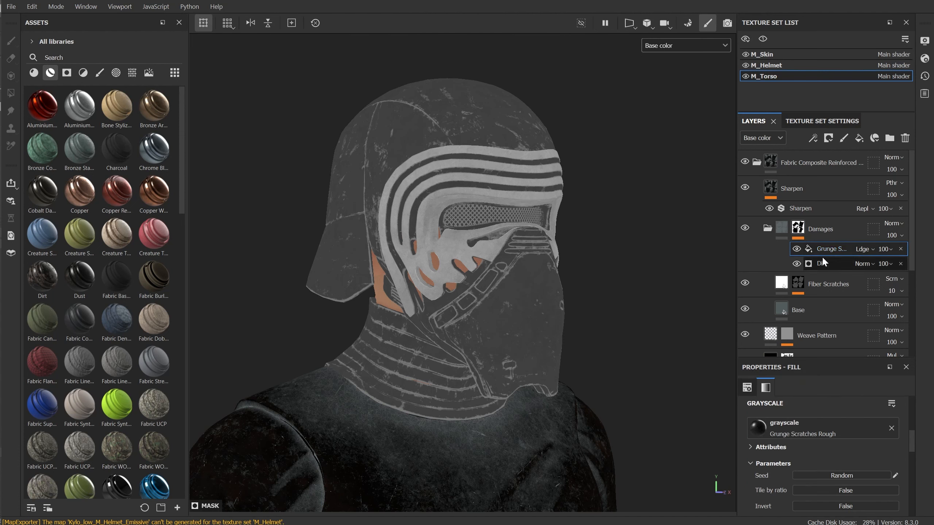
Select the Dirt generator in the Damages mask and set its Dirt Level to 0.46
click(819, 264)
scroll(763, 309, down, 2)
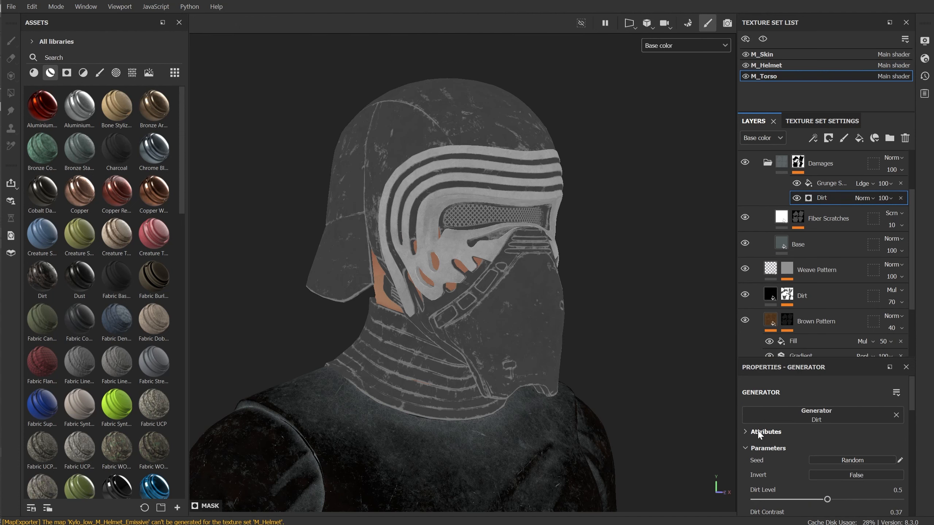
scroll(757, 431, down, 3)
drag(827, 402, 797, 402)
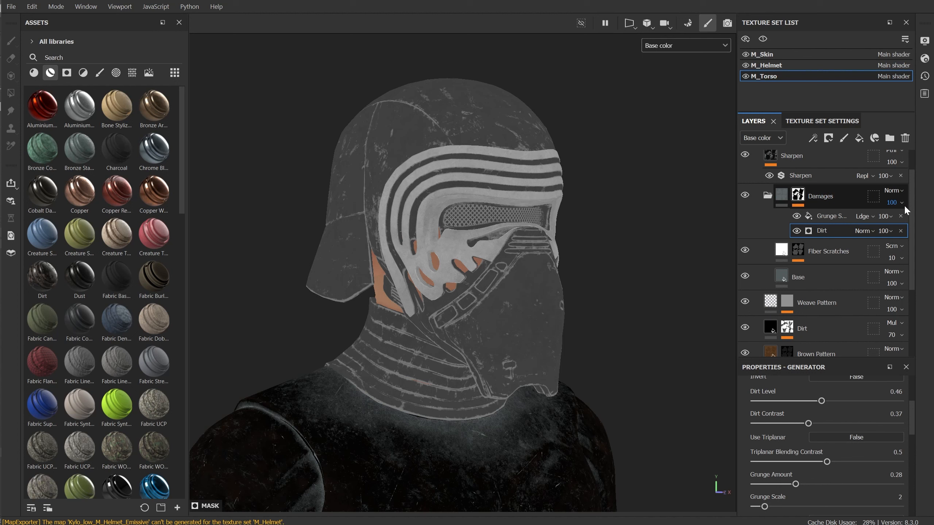
Lower the Damages group's opacity to 48 and preview the full Material view
click(902, 203)
drag(928, 223, 904, 234)
key(c)
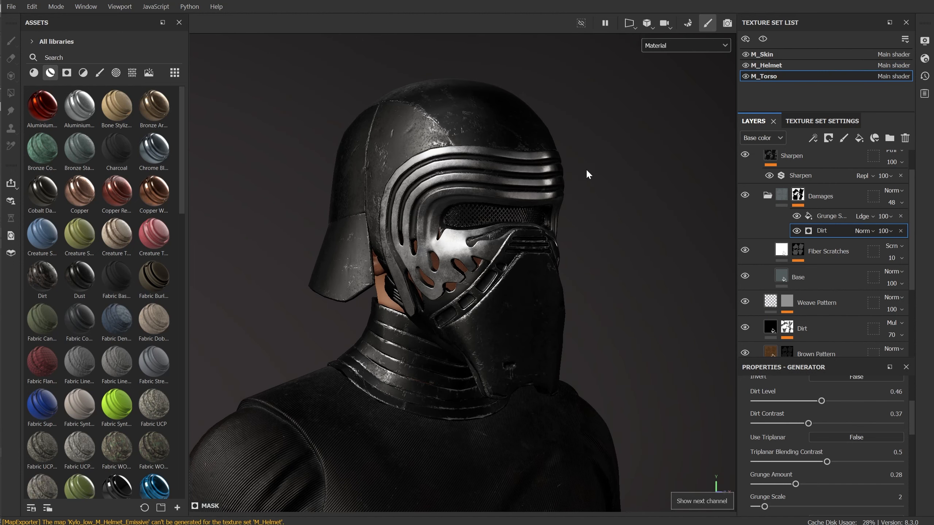
Export the textures for all three texture sets and review the updated model in Toolbag
click(11, 7)
click(58, 168)
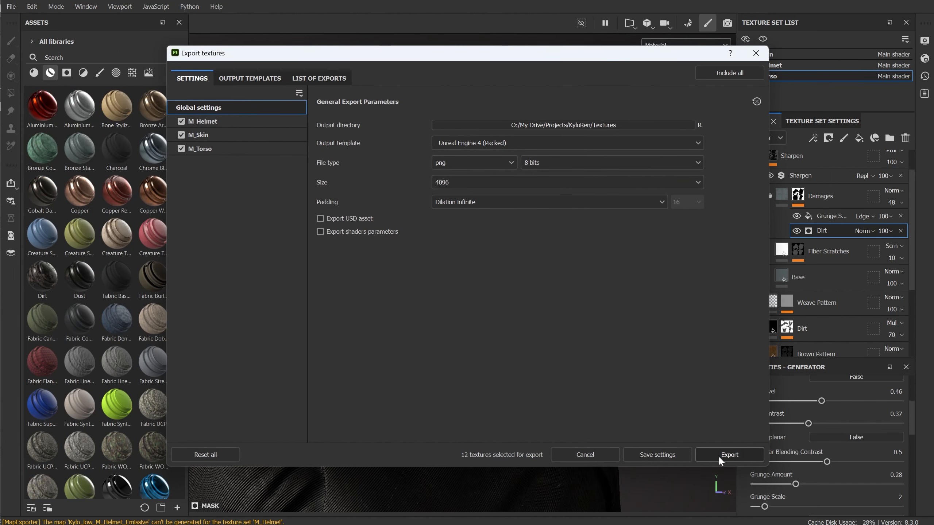
click(718, 455)
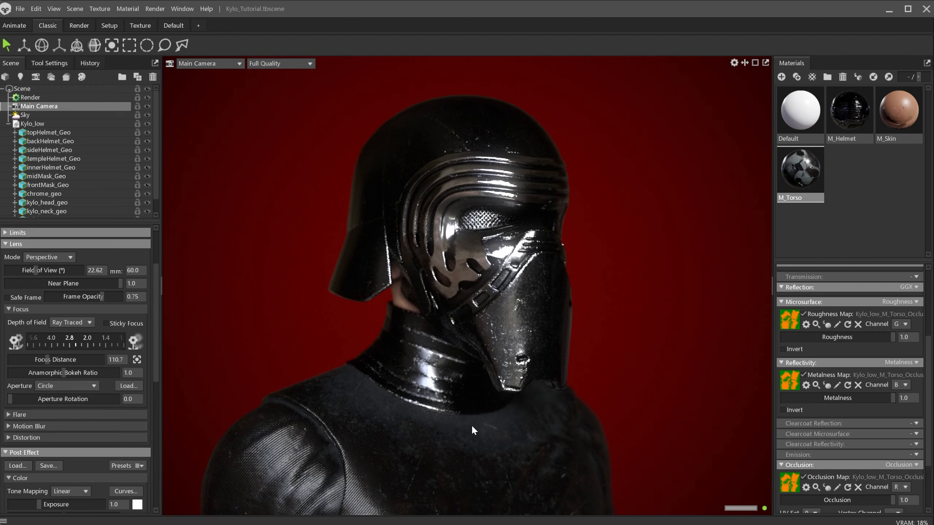
drag(460, 338, 476, 339)
drag(564, 315, 506, 282)
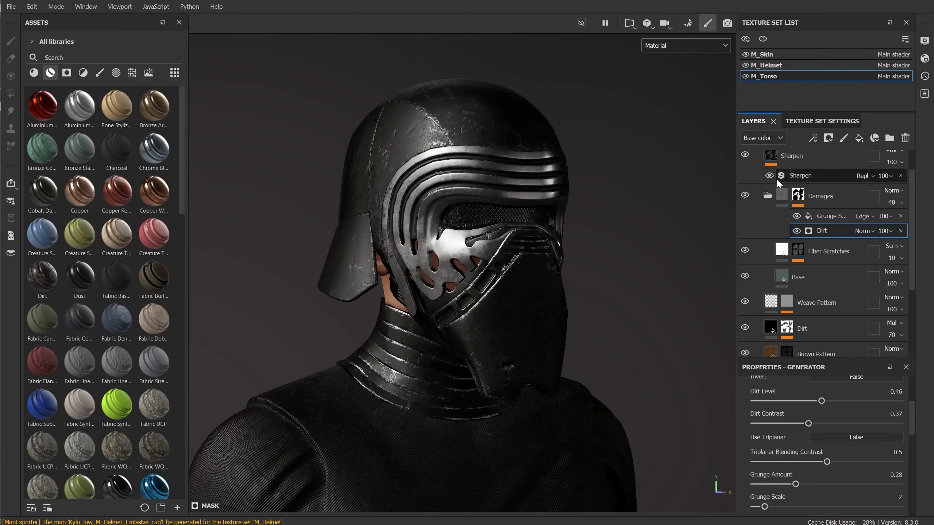
Select the helmet's Base Metal fill in Steel Gun Painted and set its noise roughness to 0.725
click(771, 68)
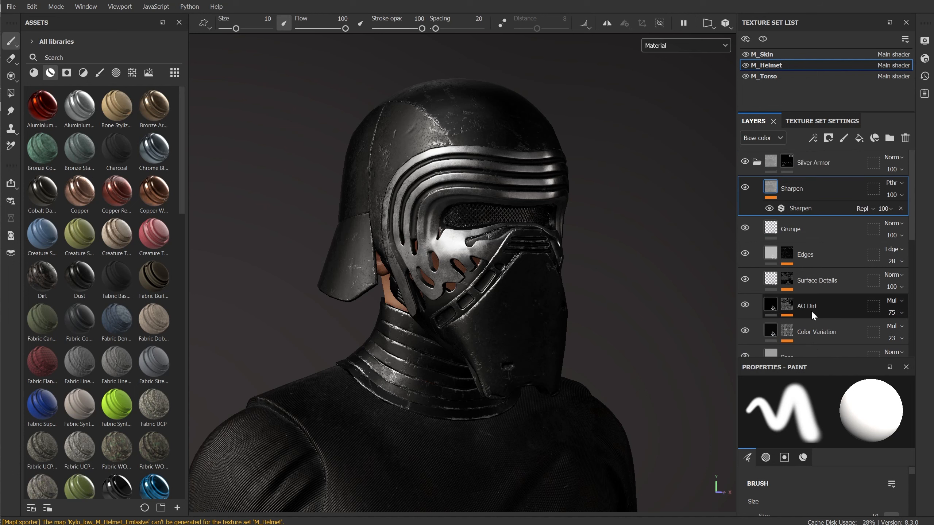
click(757, 163)
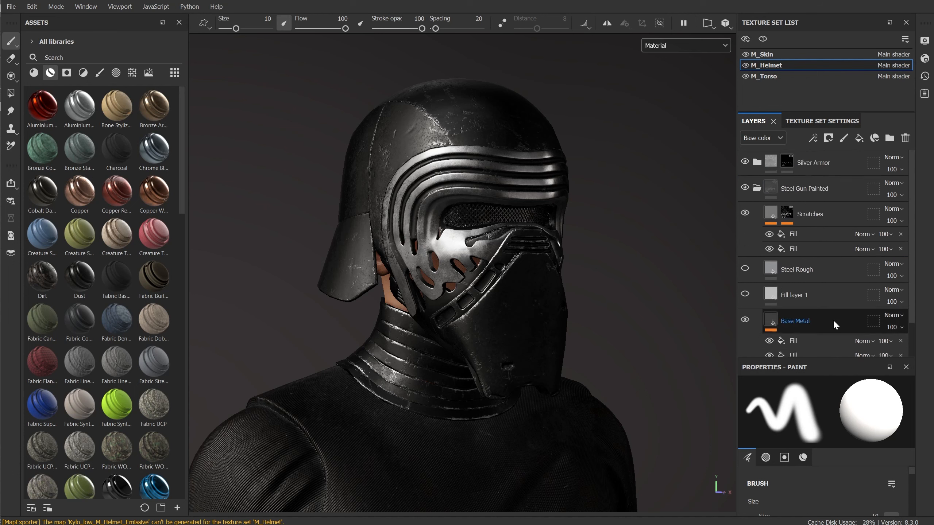
click(817, 288)
scroll(825, 445, down, 8)
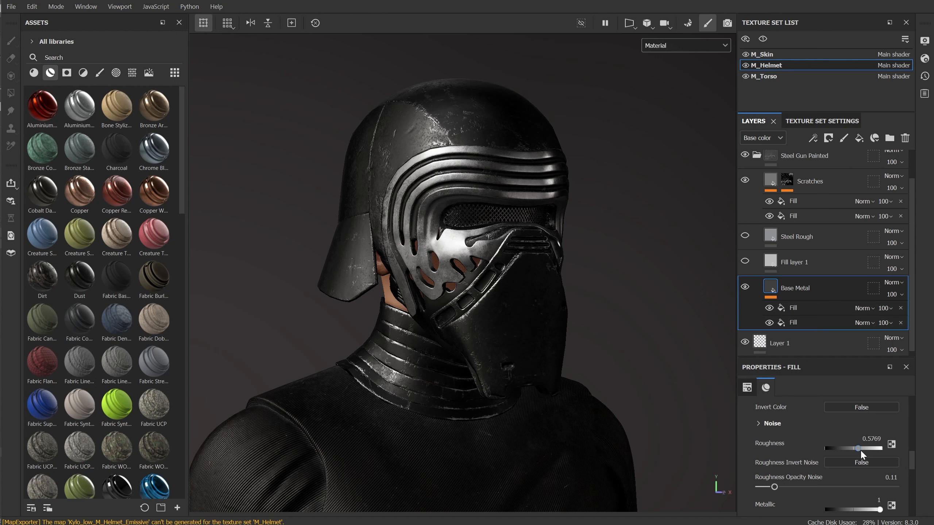
click(860, 449)
drag(861, 451, 866, 449)
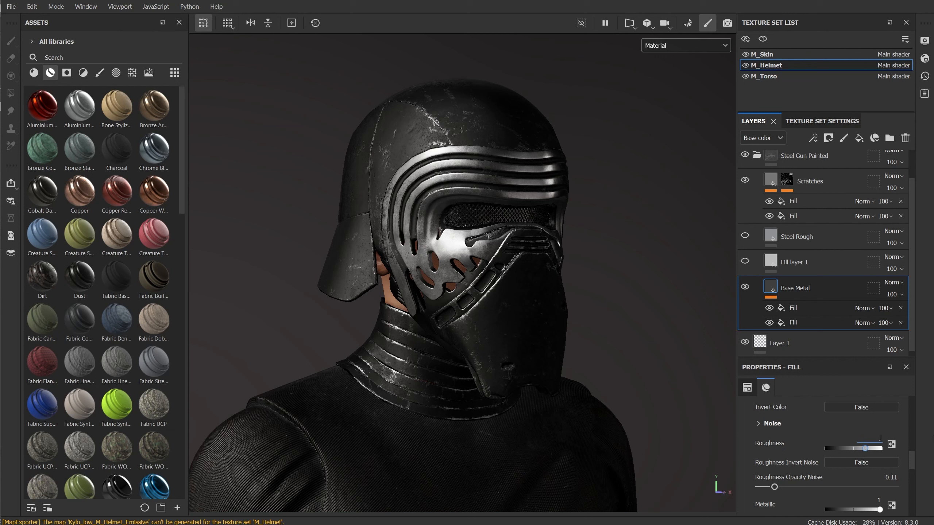
key(Return)
Re-export all textures and review the updated helmet in Toolbag
click(12, 7)
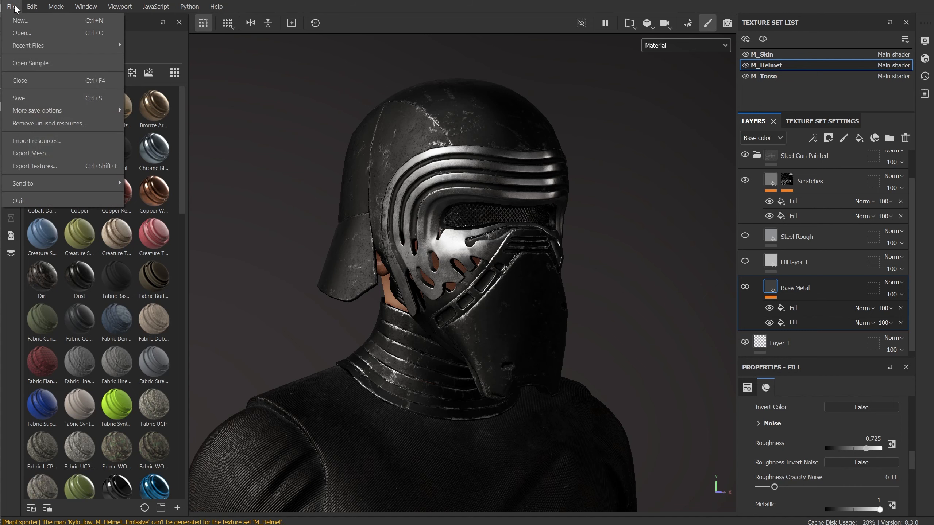
click(58, 168)
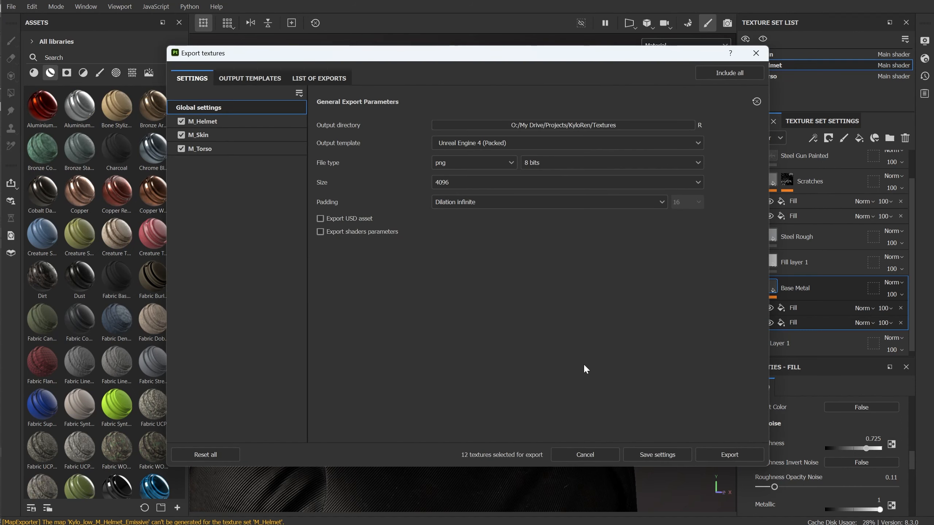
click(738, 458)
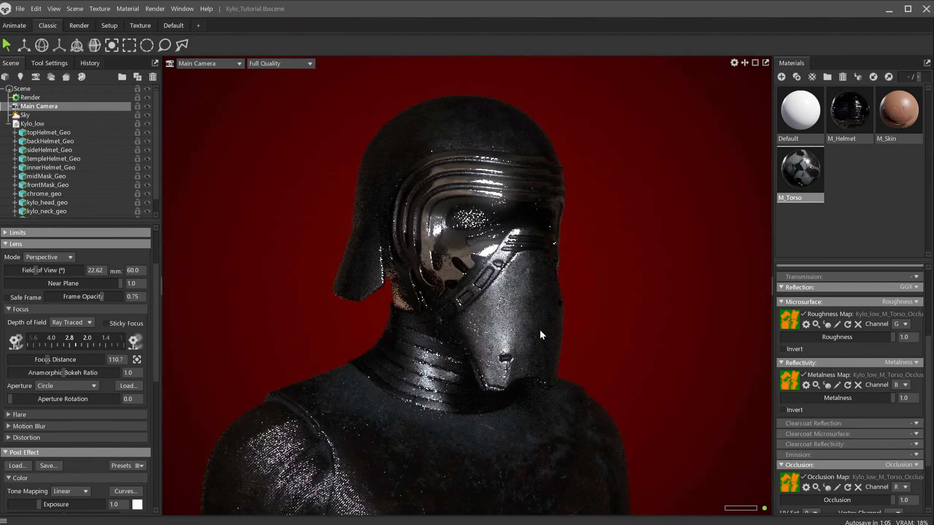
click(598, 300)
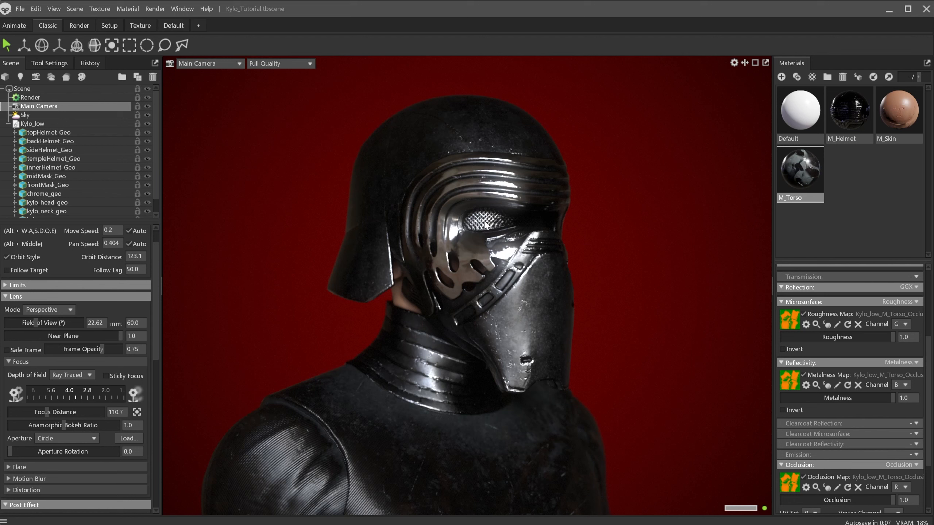
Add a new light to the scene and set its type to Omni
click(7, 124)
click(33, 107)
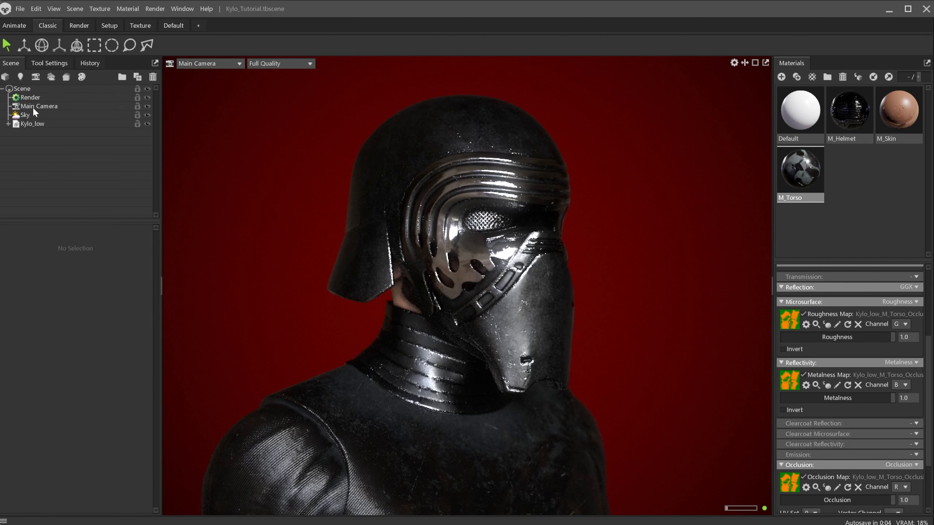
click(20, 77)
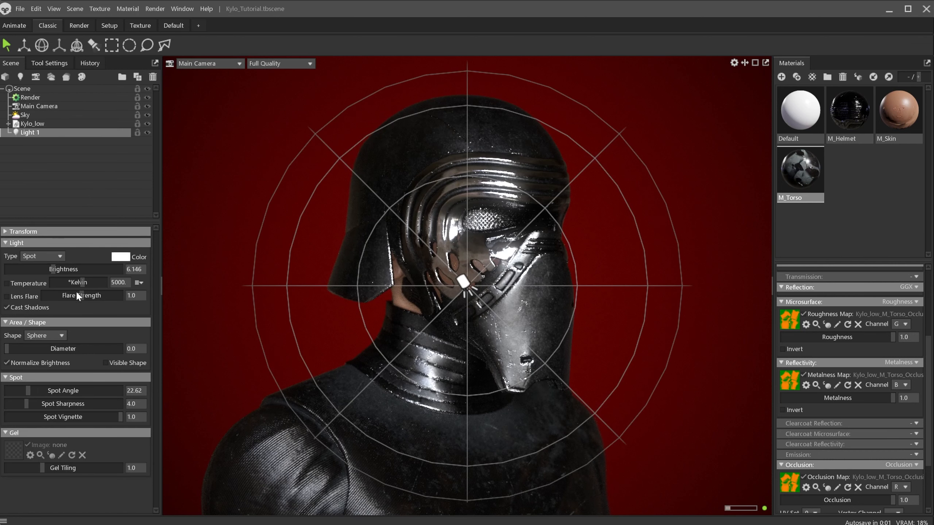
click(47, 258)
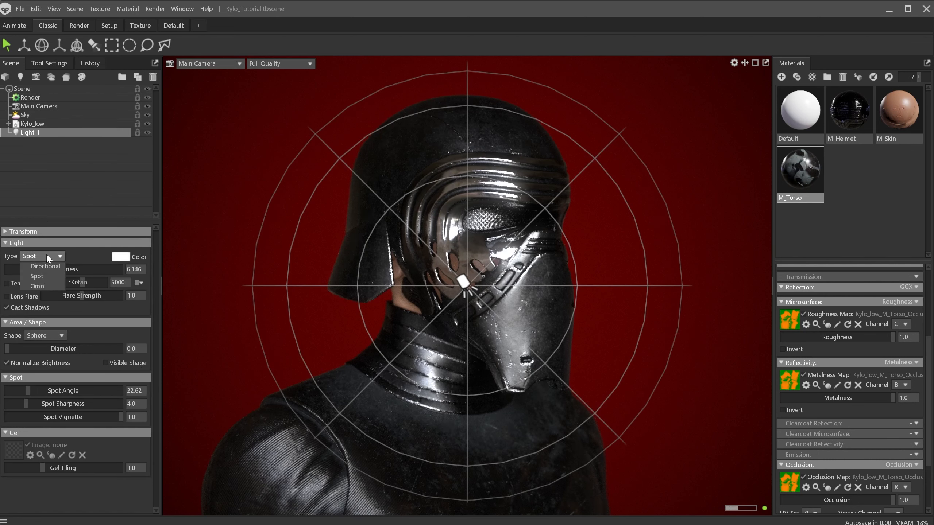
click(46, 286)
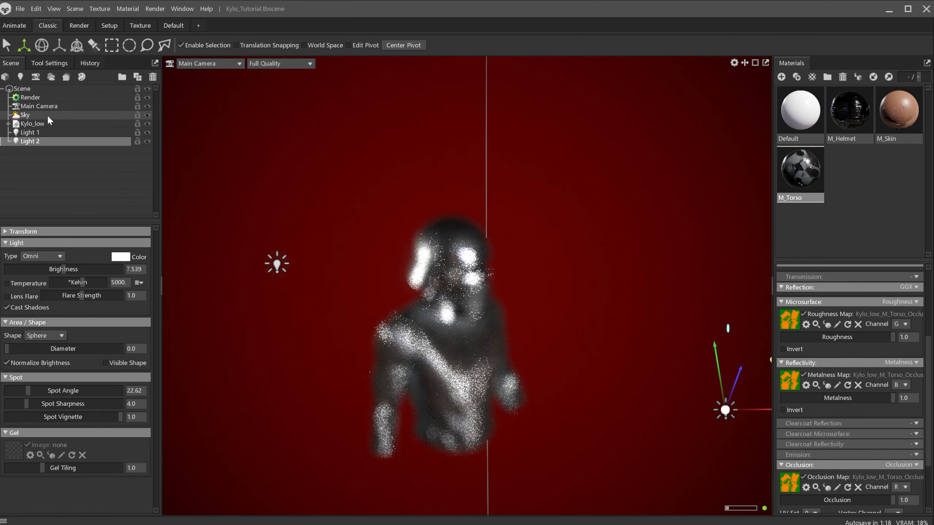
Select the main camera and switch its depth of field off
click(45, 106)
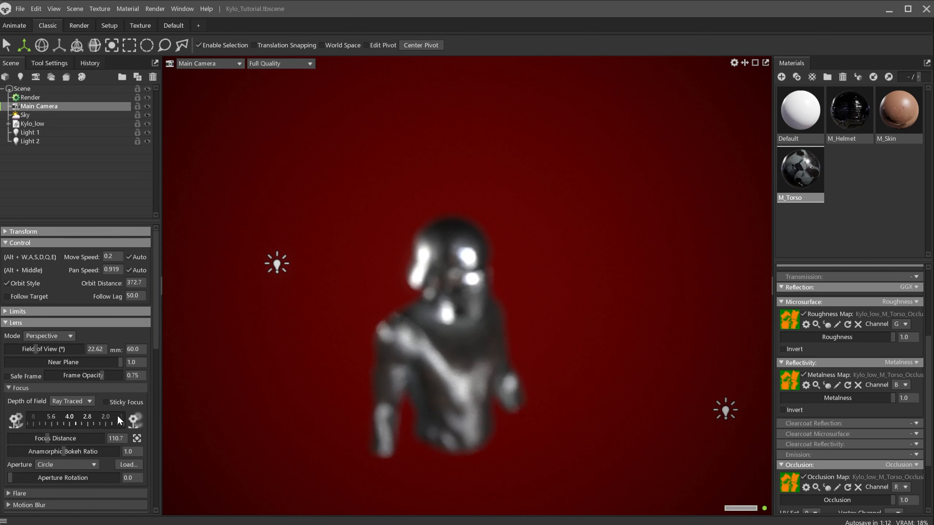
click(72, 411)
alt+drag(487, 283, 486, 315)
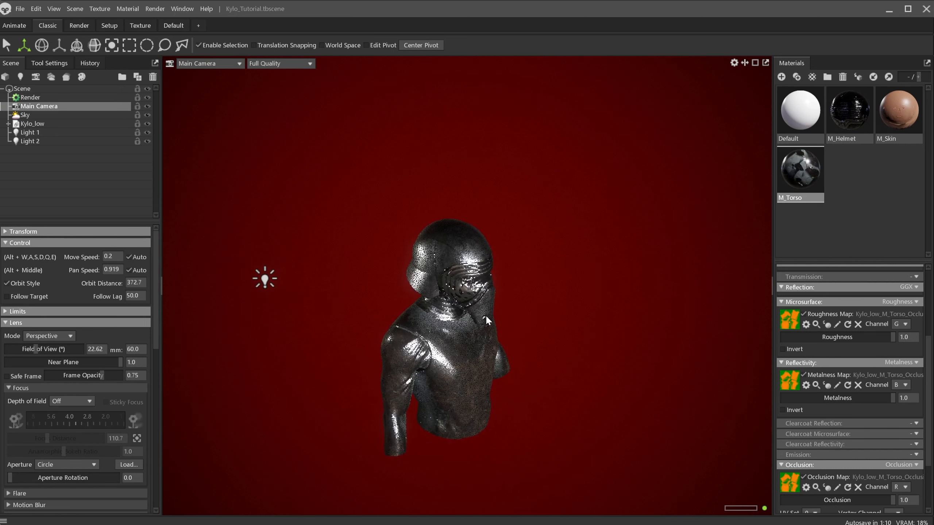
scroll(486, 315, down, 3)
Move Light 2 to the right side of the model
click(685, 420)
alt+drag(686, 421, 716, 407)
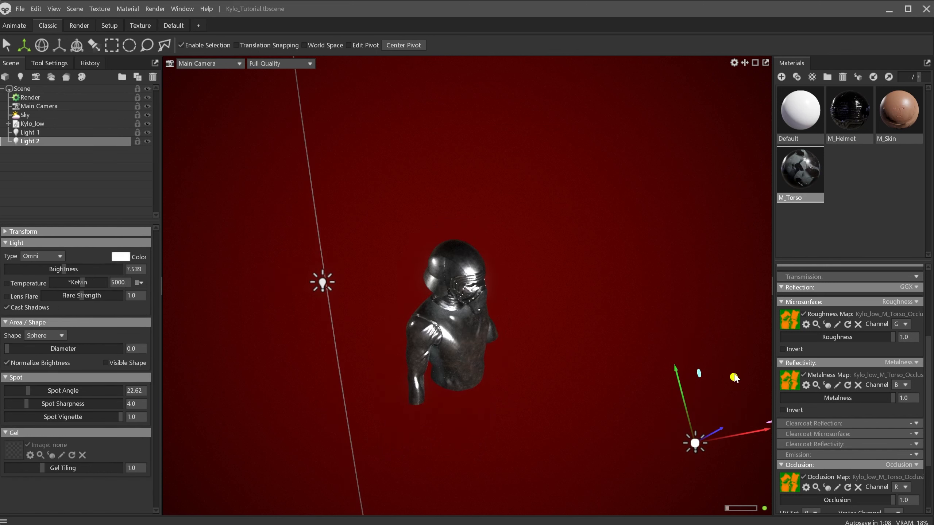
alt+drag(734, 377, 536, 280)
Move Light 1 to the left side of the model
click(326, 280)
alt+drag(345, 284, 397, 278)
alt+right_drag(397, 278, 764, 416)
alt+drag(588, 390, 546, 382)
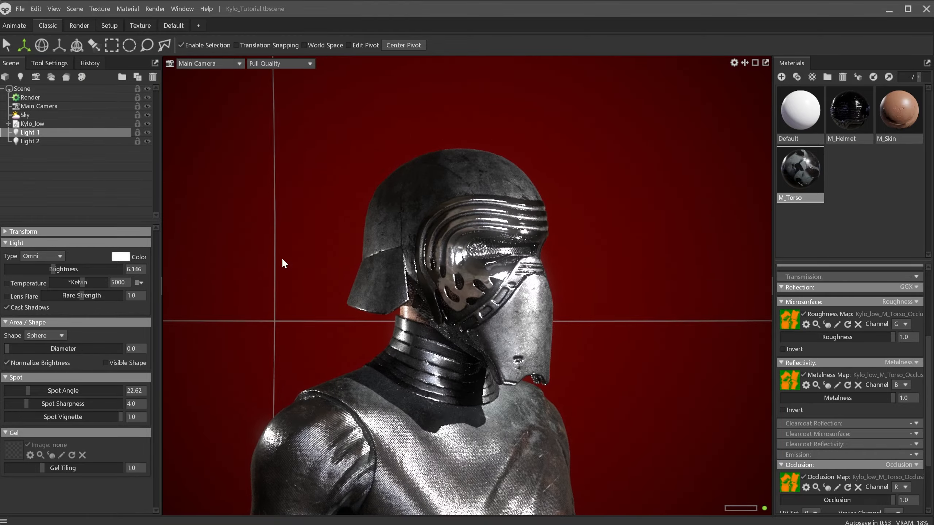
Rename Light 2 as Blue
click(40, 141)
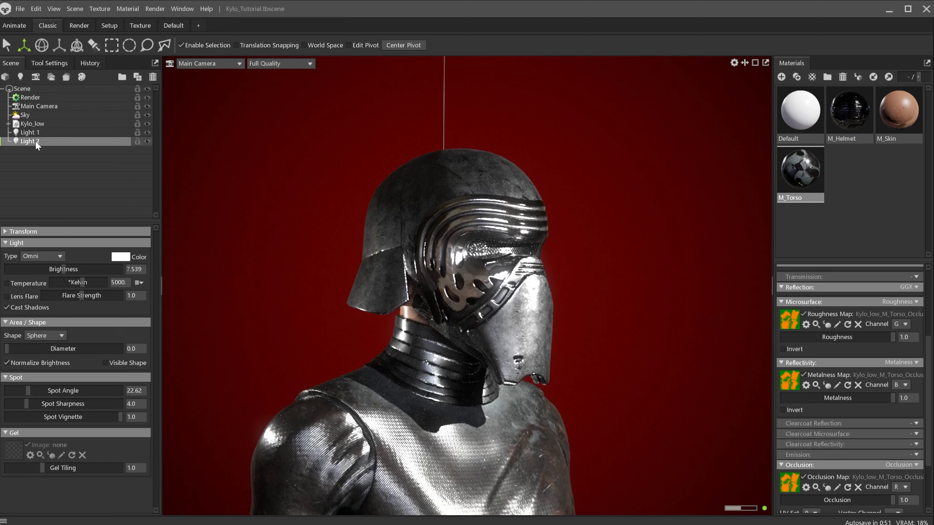
double_click(37, 142)
text(B)
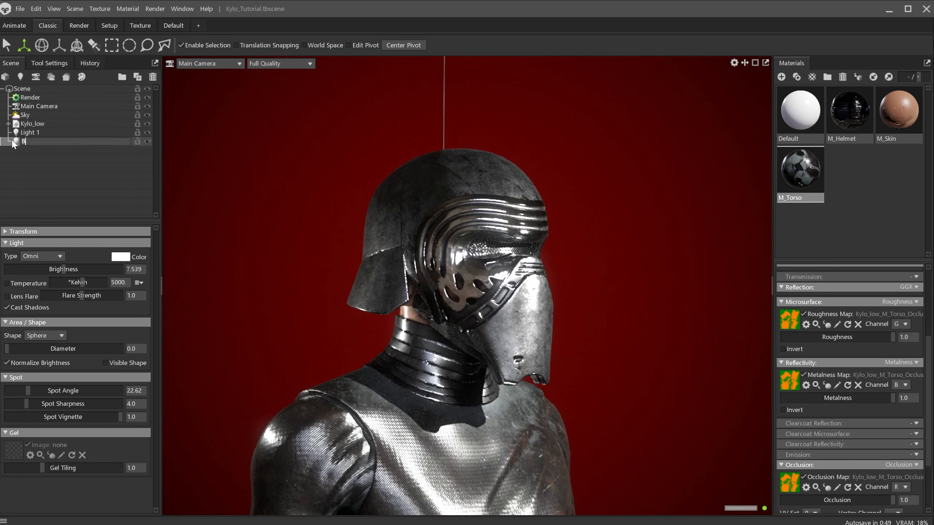
text(lue)
key(Return)
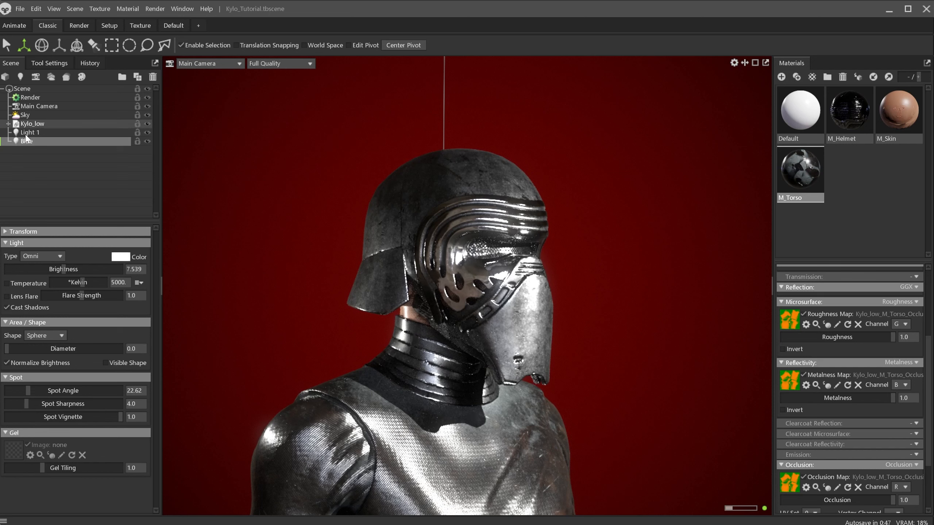
Rename Light 1 as Red
click(30, 133)
double_click(29, 133)
text(Red)
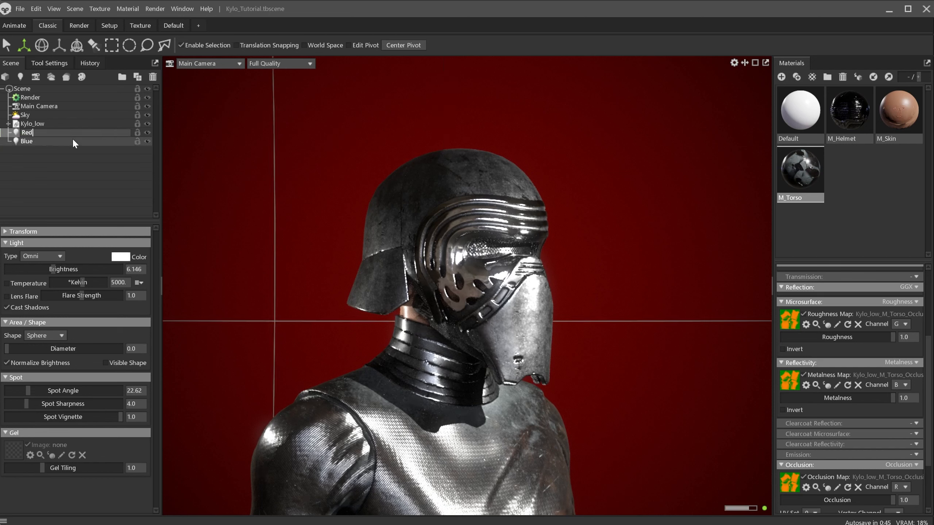
key(Return)
Set the Blue light's colour to blue, hex 0062b8
click(37, 140)
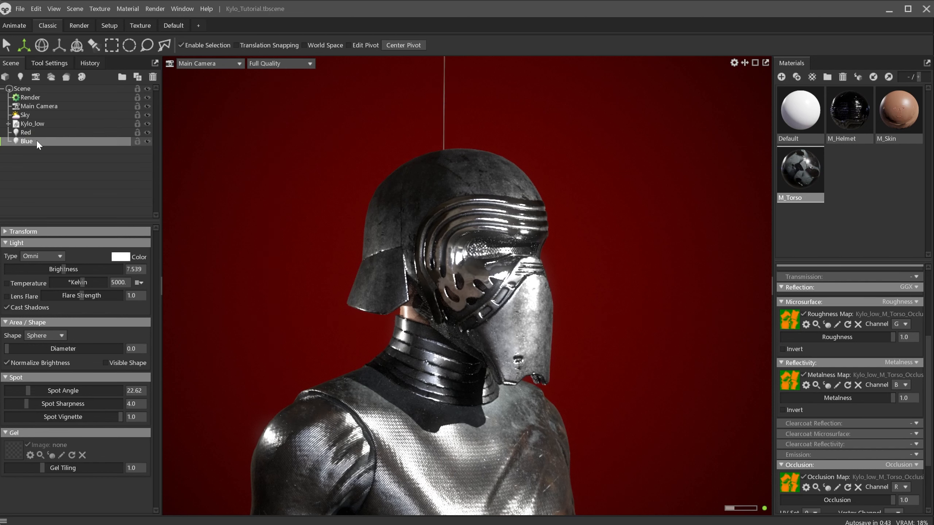
click(120, 257)
drag(482, 242, 466, 221)
drag(505, 183, 225, 225)
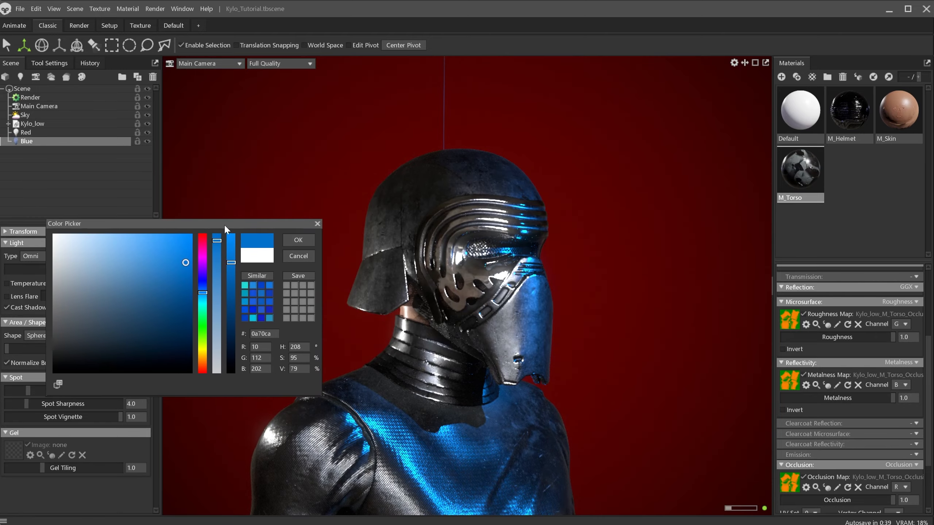
drag(186, 265, 207, 290)
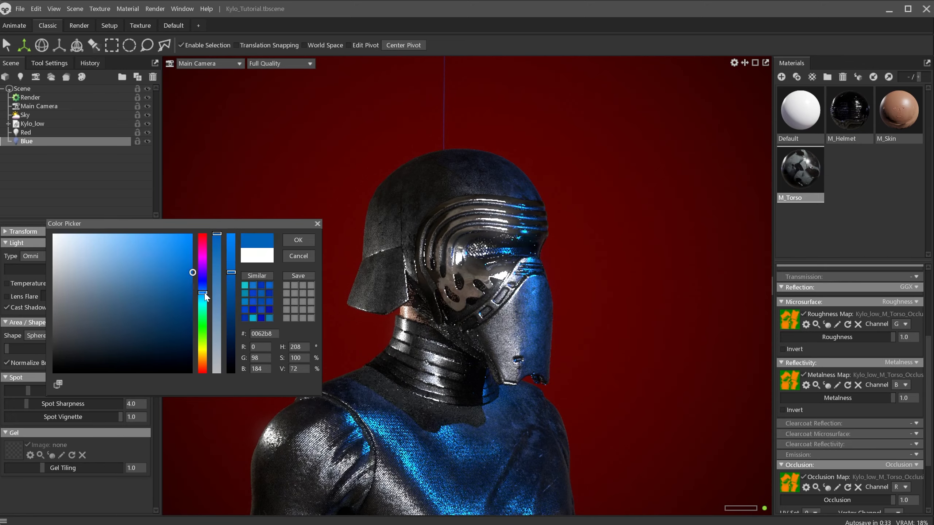
click(298, 240)
Set the Red light's colour to red, hex e92727
click(26, 132)
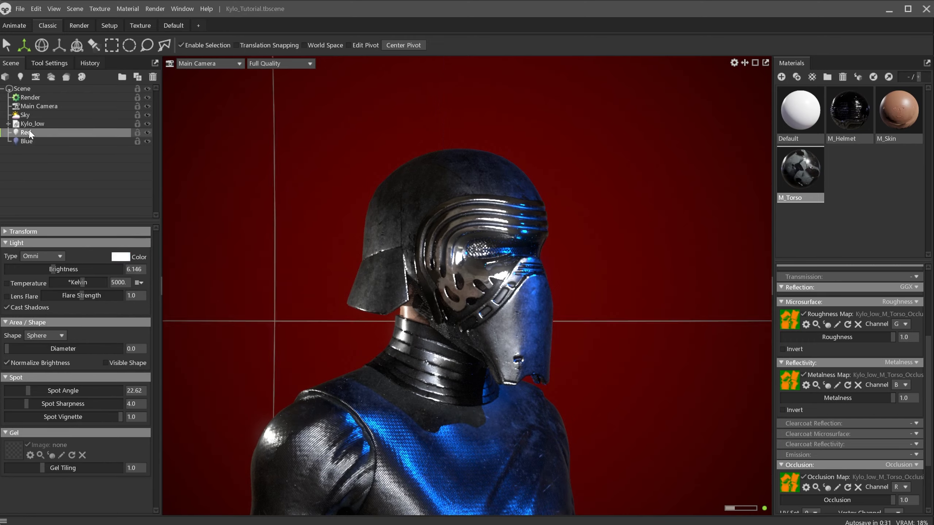
click(120, 257)
mouse_move(158, 276)
mouse_down()
mouse_move(190, 242)
mouse_move(181, 254)
mouse_move(166, 246)
mouse_up()
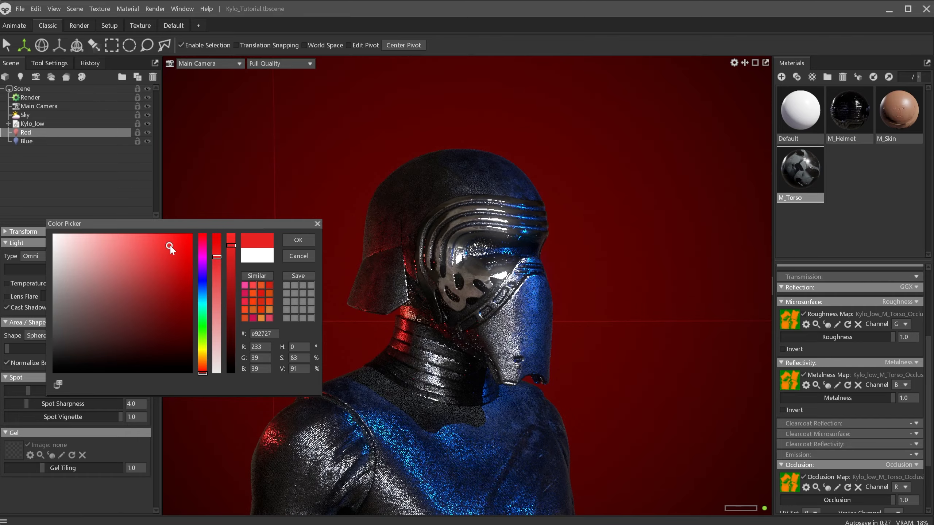
click(297, 241)
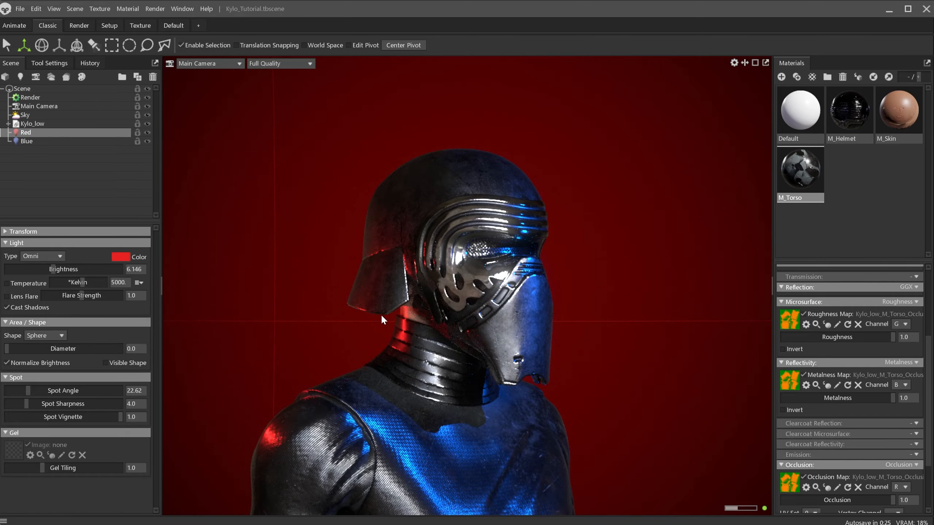
Raise the Blue light above the model
drag(381, 314, 451, 386)
click(721, 289)
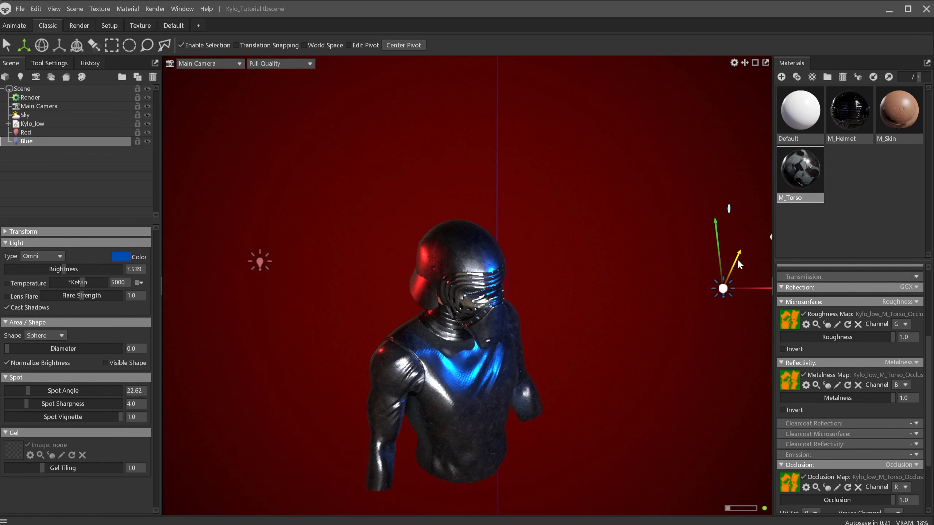
drag(739, 262, 760, 196)
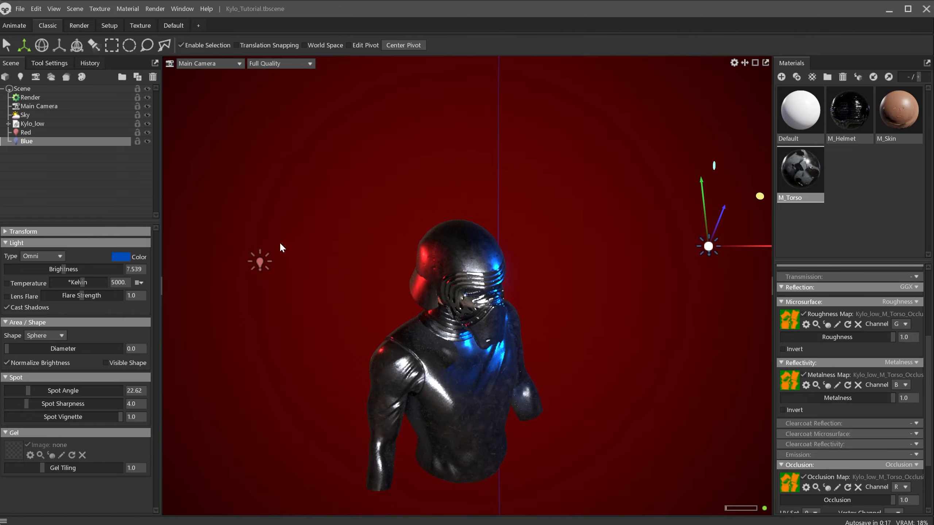
Raise the Red light above the model
click(259, 262)
drag(311, 289, 313, 246)
alt+drag(394, 318, 398, 346)
mouse_move(398, 346)
alt+right_down()
mouse_move(617, 431)
mouse_move(445, 398)
mouse_move(392, 347)
alt+right_up()
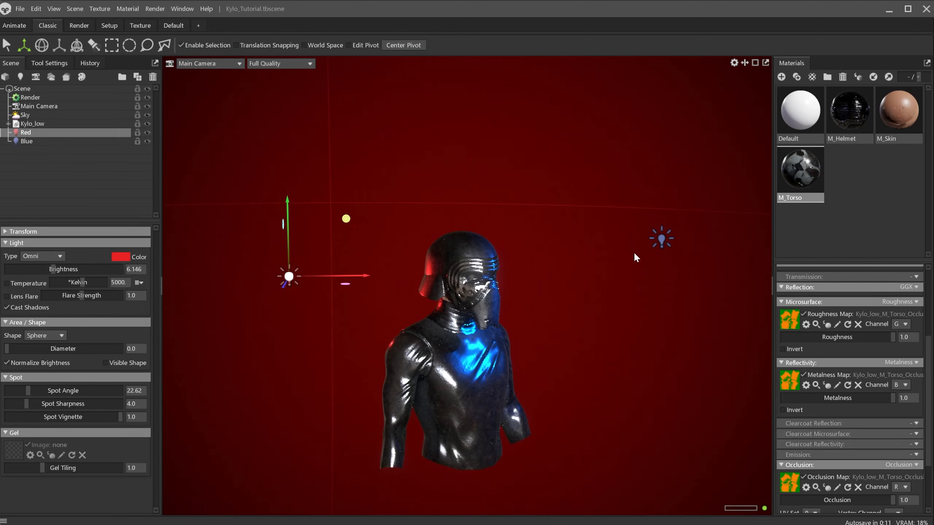
Set the Blue light's brightness to about 5.99 and the Red light's to about 6.06
click(661, 242)
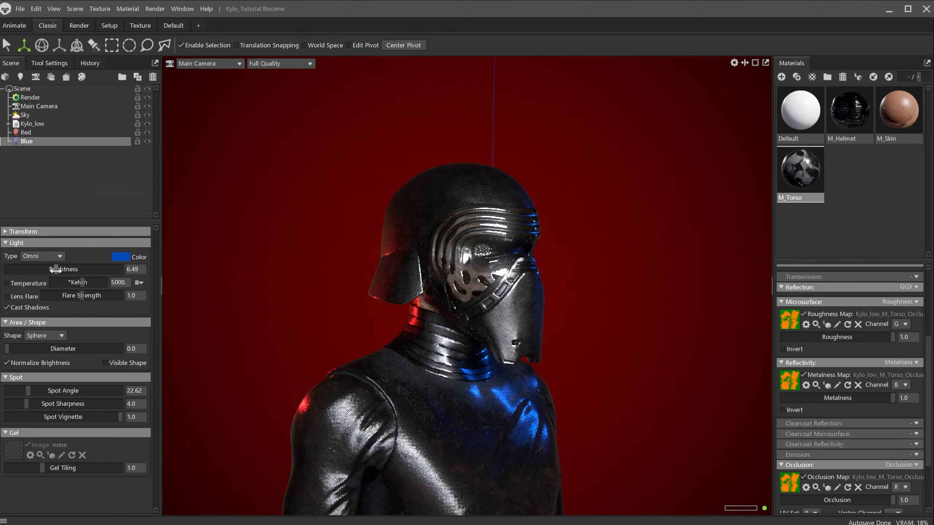
drag(56, 270, 53, 272)
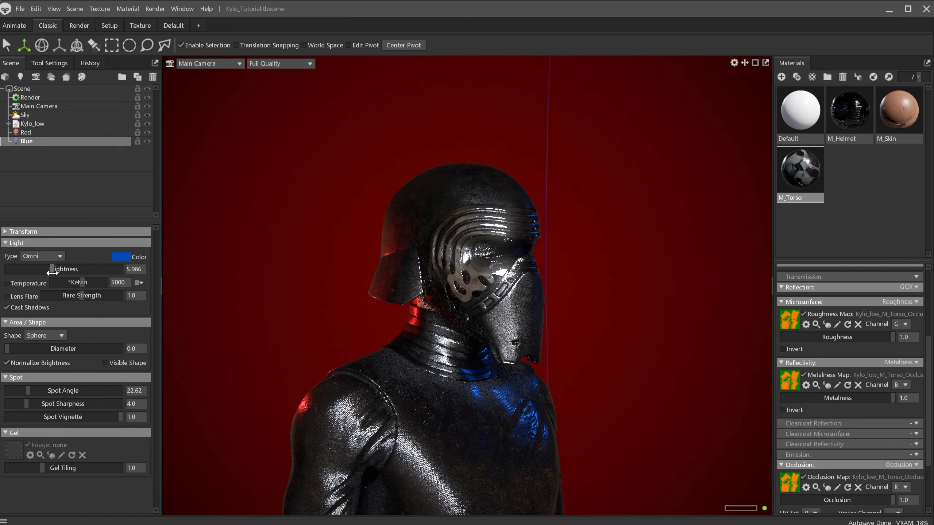
click(31, 134)
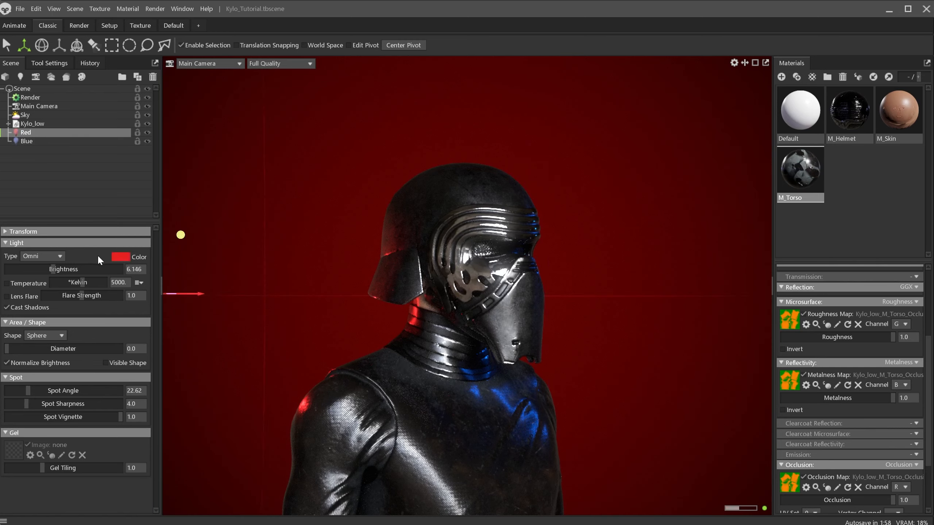
drag(51, 270, 53, 269)
Move the Red light slightly towards the model and higher up
scroll(443, 326, down, 3)
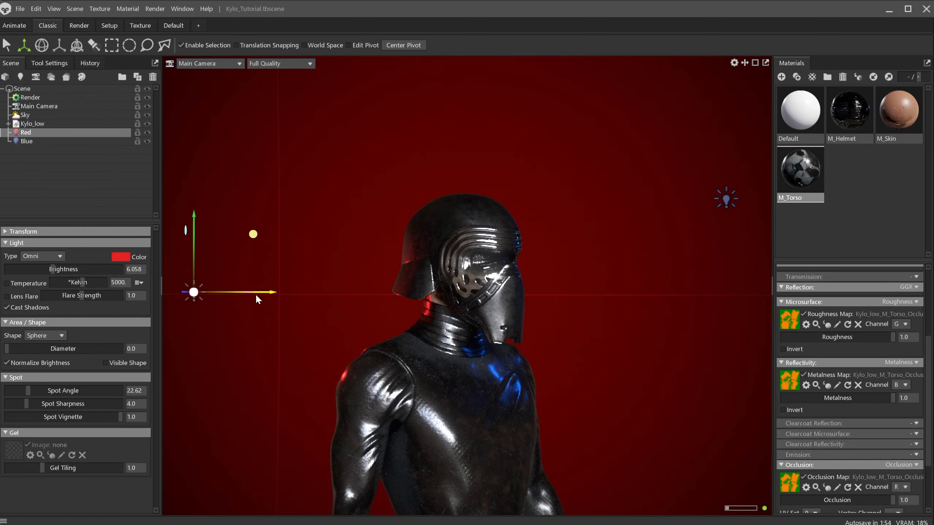
drag(257, 296, 274, 293)
drag(208, 293, 214, 257)
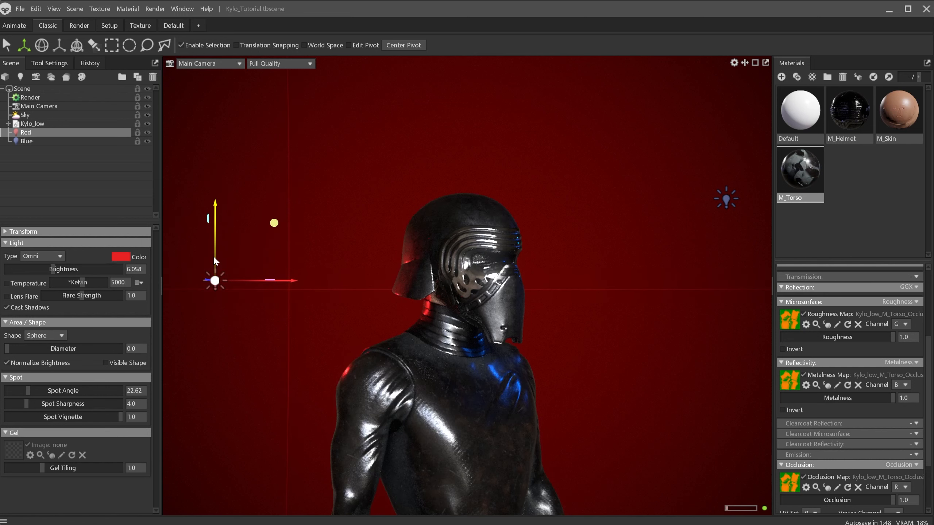
Move the Blue light closer to the model and raise its brightness to about 6.64
click(724, 201)
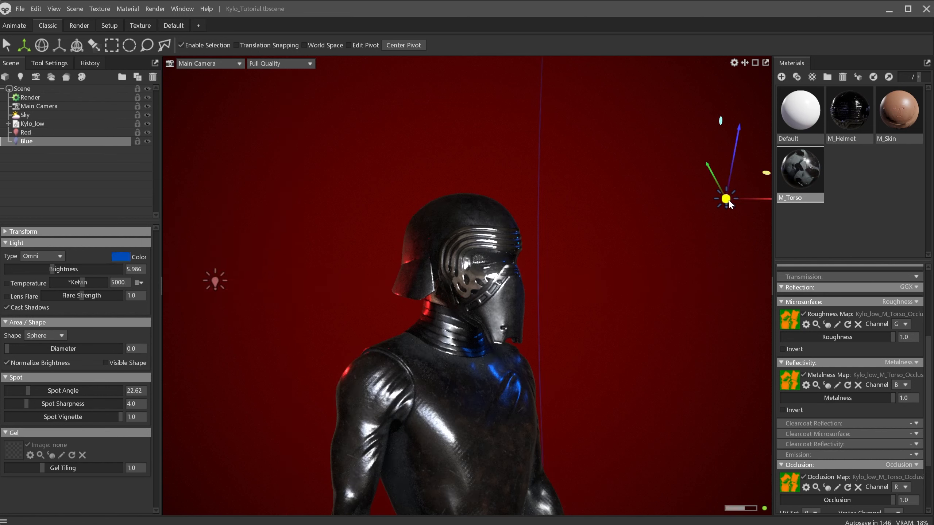
drag(717, 202, 658, 209)
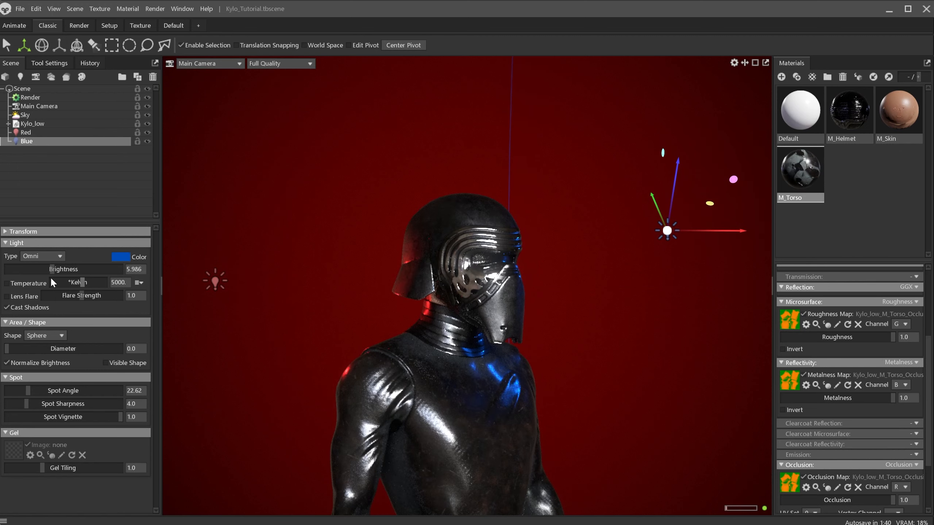
drag(53, 269, 58, 269)
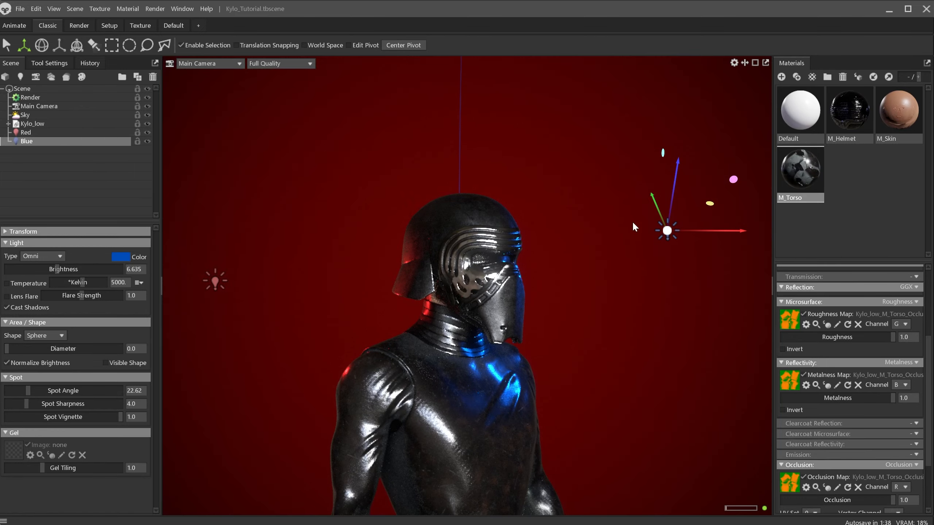
mouse_move(735, 232)
mouse_down()
mouse_move(755, 232)
mouse_move(738, 232)
mouse_up()
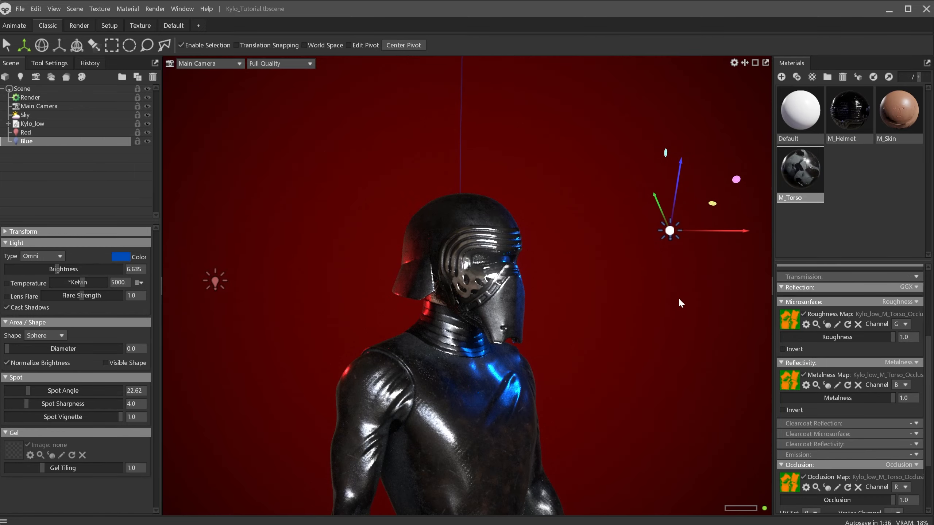
Move the Blue light further back behind the model
click(547, 311)
alt+drag(547, 314, 539, 316)
alt+right_drag(540, 316, 786, 378)
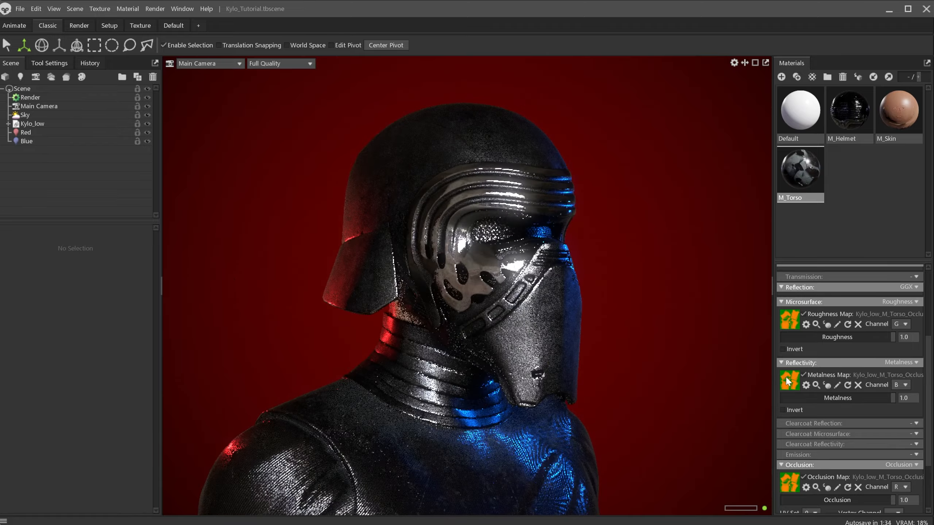
mouse_move(700, 354)
alt+middle_down()
mouse_move(713, 358)
mouse_move(707, 344)
alt+middle_up()
alt+right_drag(646, 342, 258, 294)
click(711, 213)
alt+drag(629, 288, 648, 293)
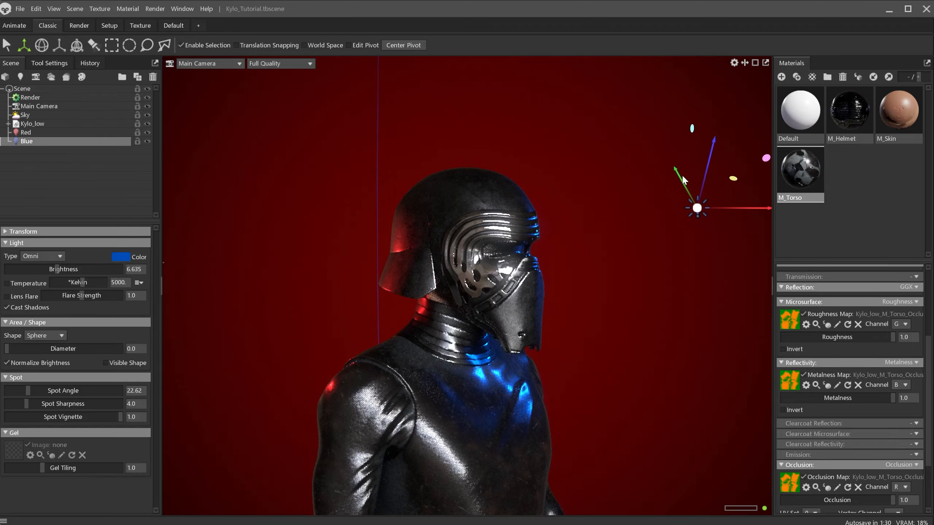
drag(684, 182, 762, 164)
Orbit around the model to inspect the red and blue rim lighting
alt+drag(638, 290, 571, 312)
alt+right_drag(571, 313, 673, 363)
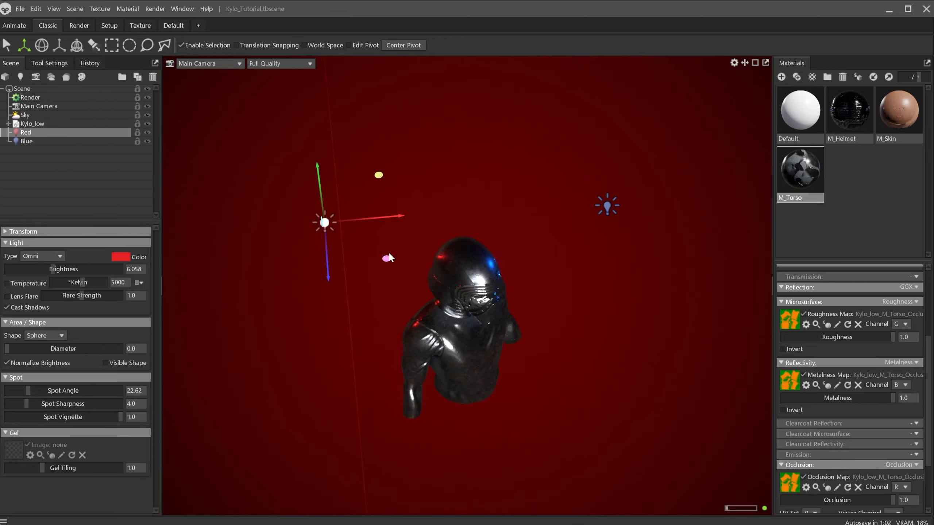
drag(384, 262, 339, 221)
alt+drag(430, 324, 435, 270)
alt+right_drag(436, 270, 522, 350)
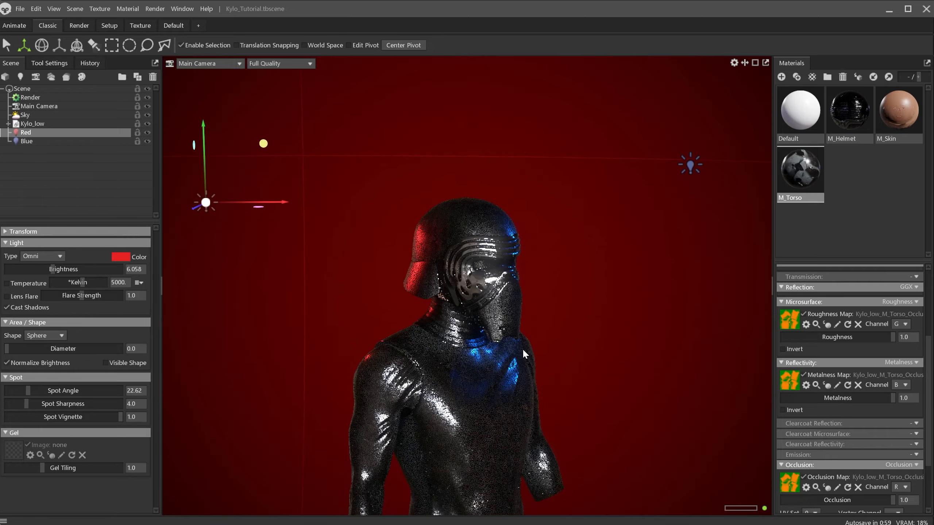
alt+drag(523, 349, 506, 340)
alt+right_drag(507, 339, 559, 388)
alt+drag(559, 389, 621, 327)
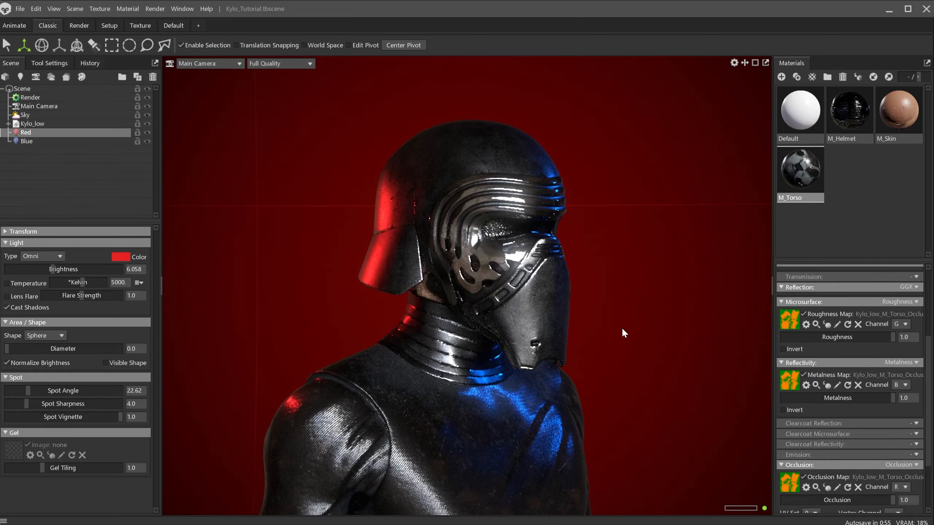
click(75, 202)
mouse_move(497, 323)
alt+mouse_down()
mouse_move(473, 322)
mouse_move(497, 335)
alt+mouse_up()
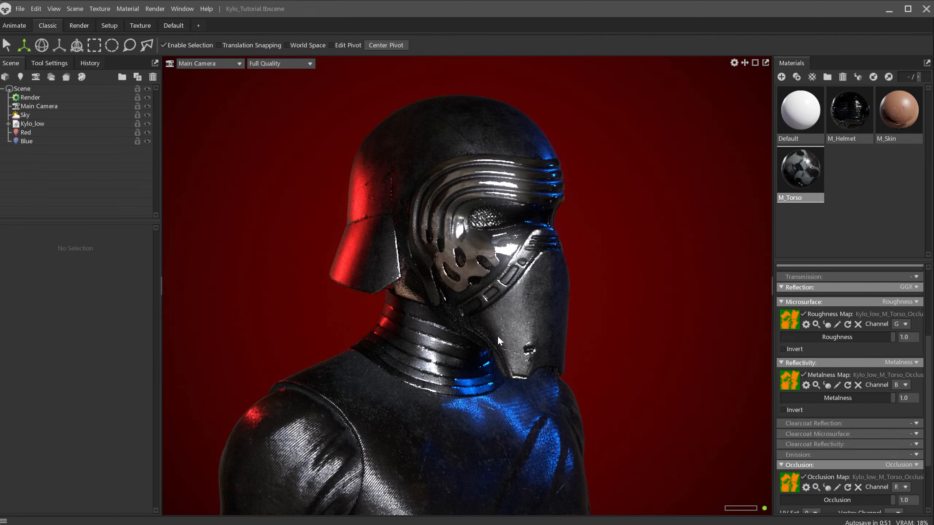
Turn on Post Effect depth of field for the Main Camera, focusing on the helmet with a slightly adjusted aperture
click(37, 106)
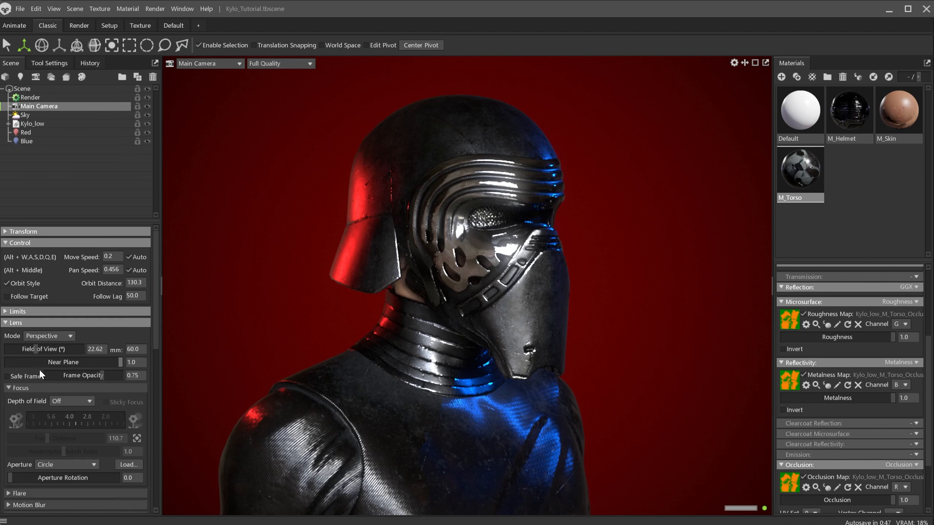
scroll(40, 369, down, 1)
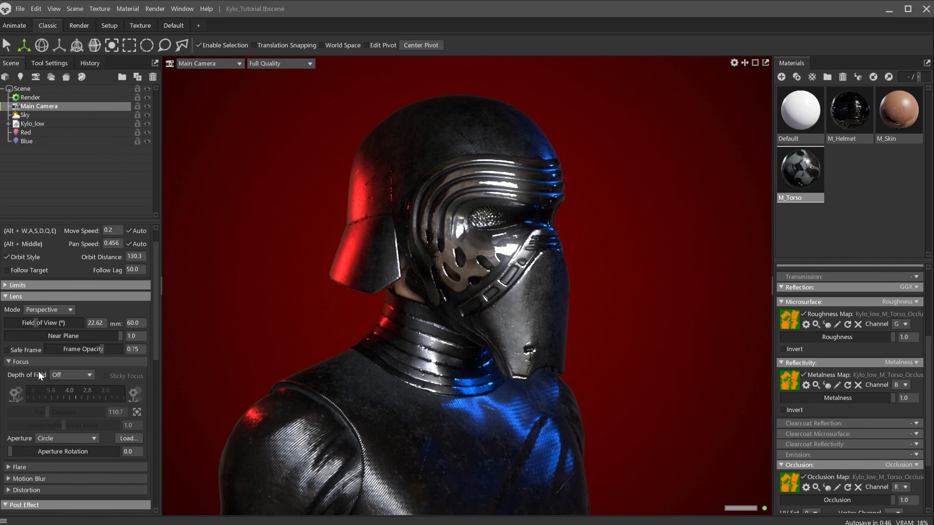
click(76, 377)
click(80, 397)
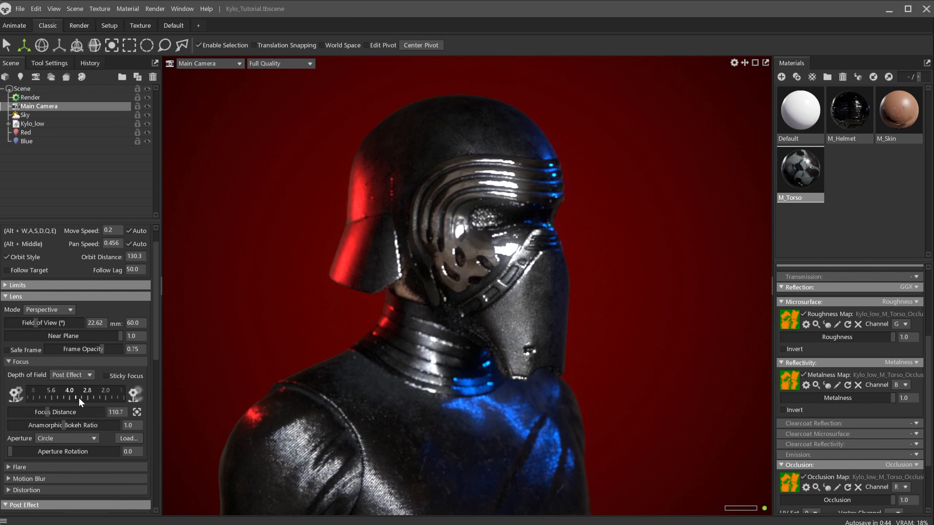
click(137, 412)
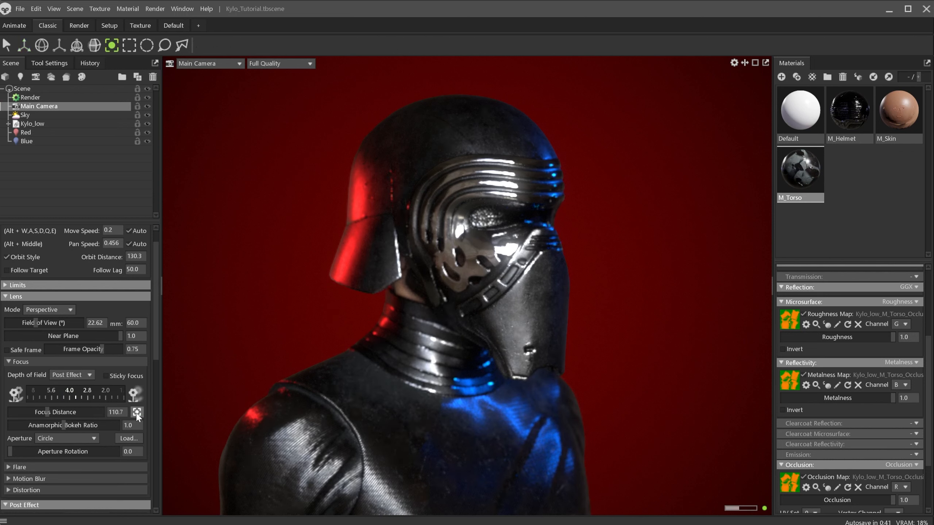
scroll(141, 413, down, 1)
click(471, 241)
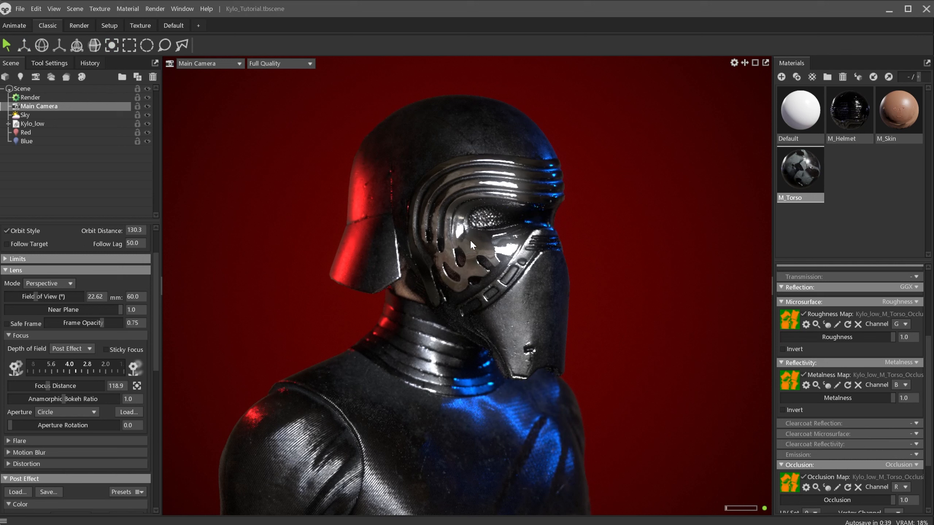
drag(73, 370, 79, 369)
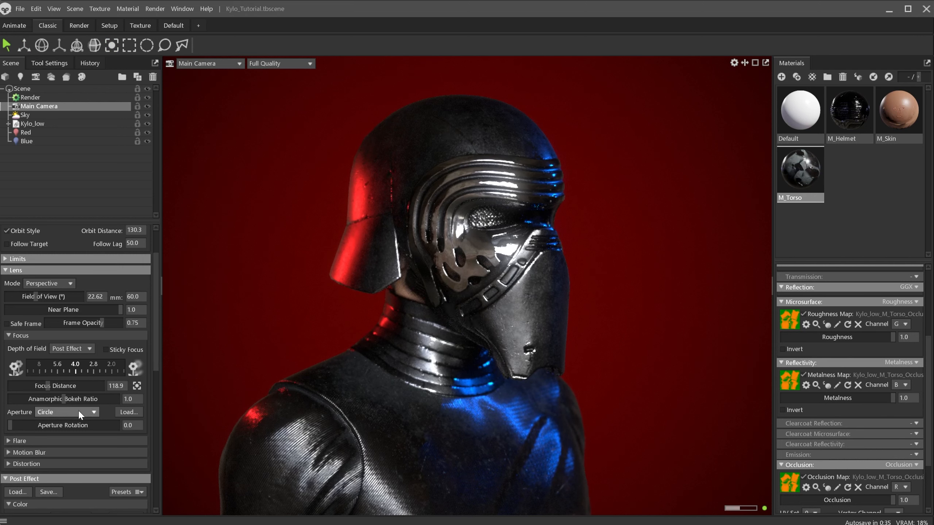
Add Film grain to the camera with grain intensity and dirt intensity about 0.082
scroll(75, 436, down, 3)
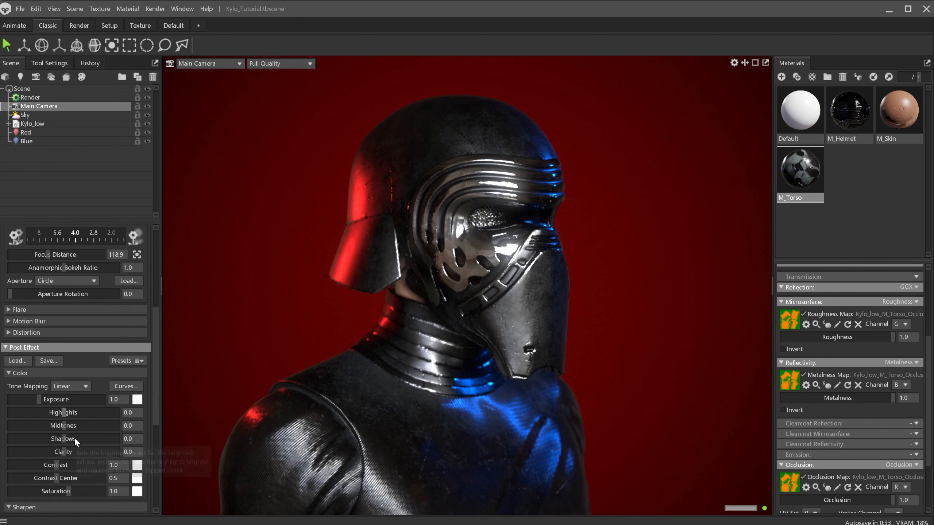
scroll(74, 437, down, 5)
click(49, 446)
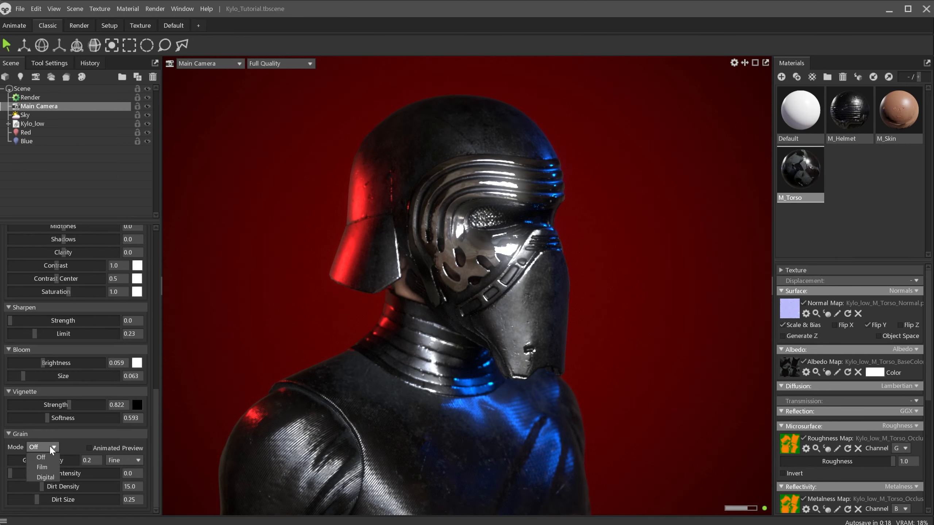
click(50, 467)
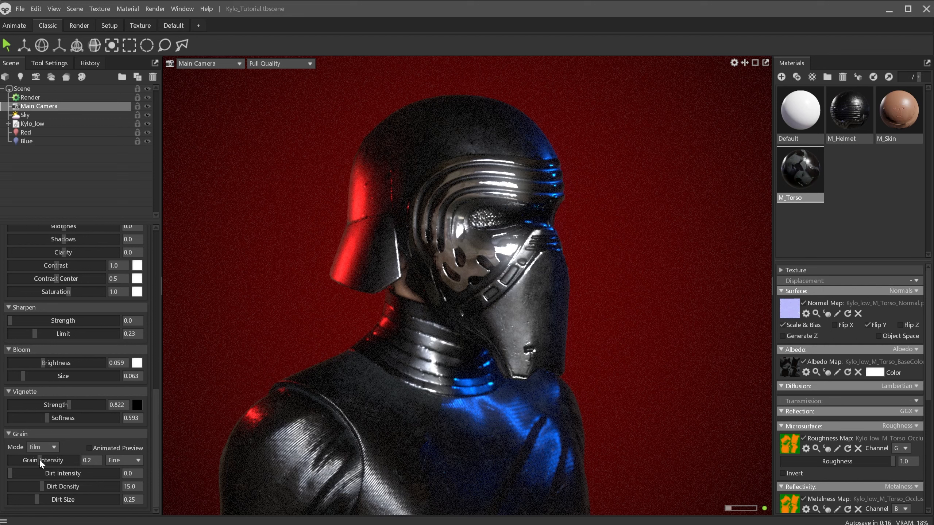
mouse_move(37, 461)
mouse_down()
mouse_move(25, 461)
mouse_move(38, 463)
mouse_up()
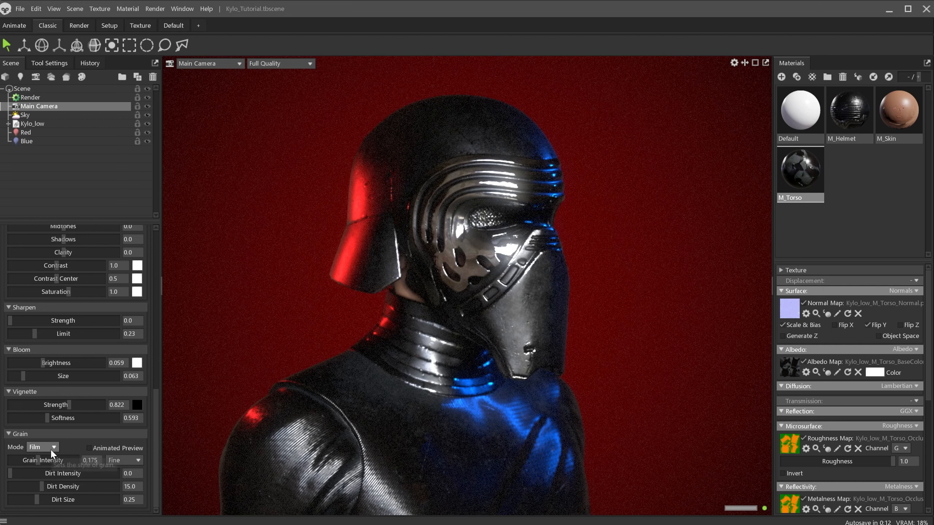
click(51, 448)
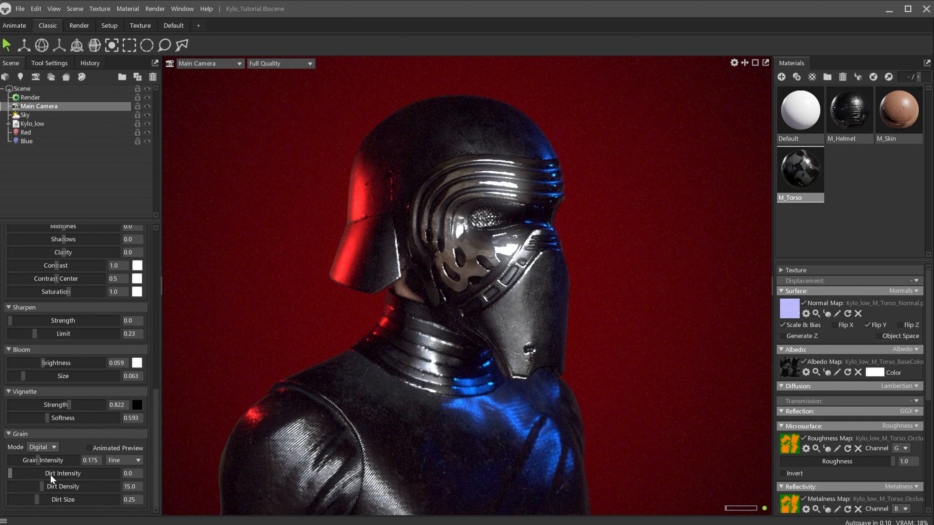
click(50, 477)
click(43, 467)
drag(12, 475, 26, 461)
Review the camera lens settings and the Render object's output settings
scroll(120, 346, up, 2)
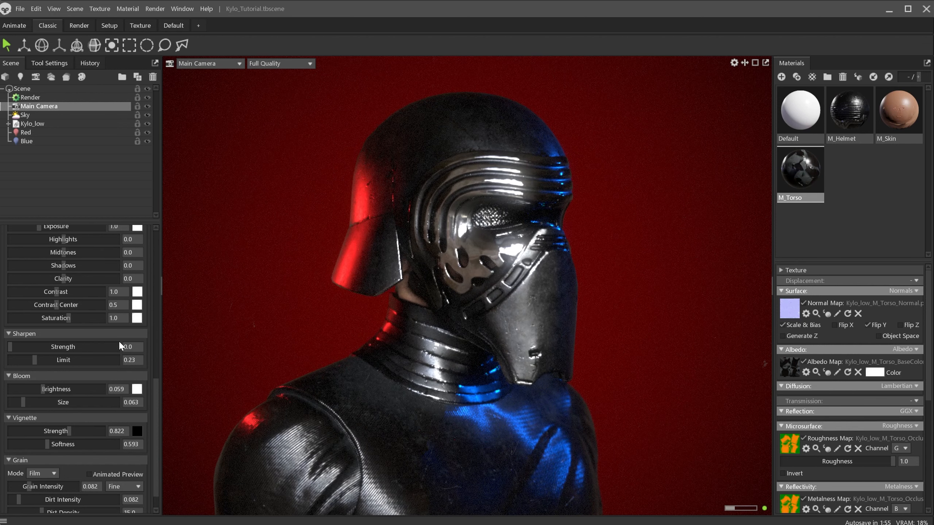
scroll(118, 341, up, 2)
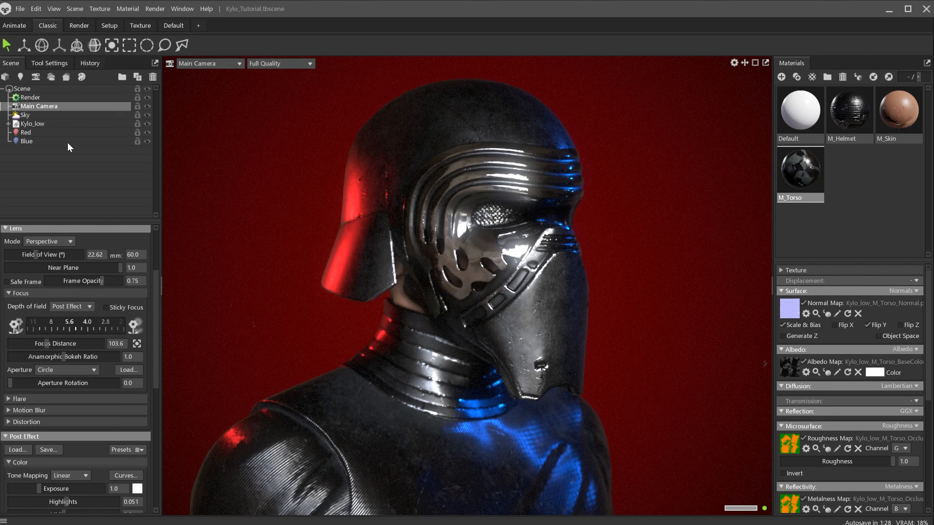
click(36, 98)
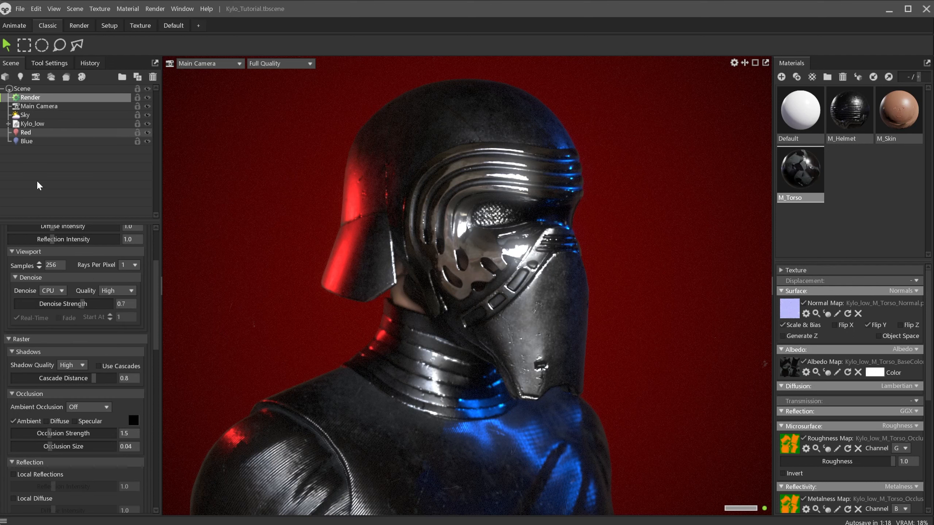
scroll(51, 316, up, 4)
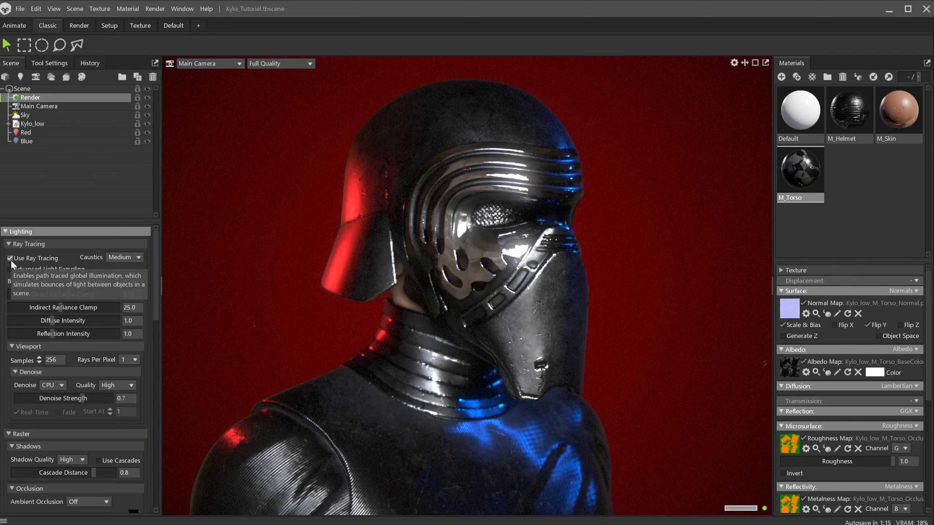
scroll(78, 332, down, 10)
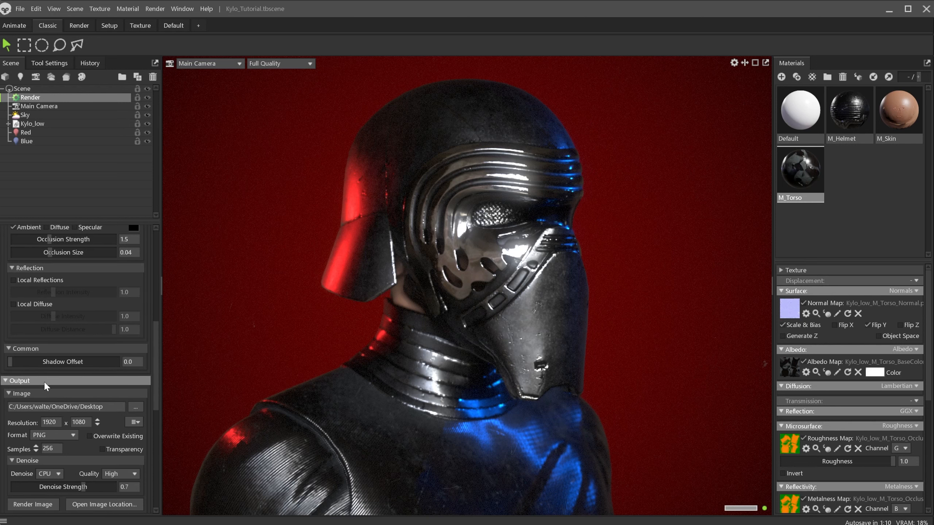
Set the render output path to the KyloRen project's Render folder, keeping the file name Untitled
click(136, 407)
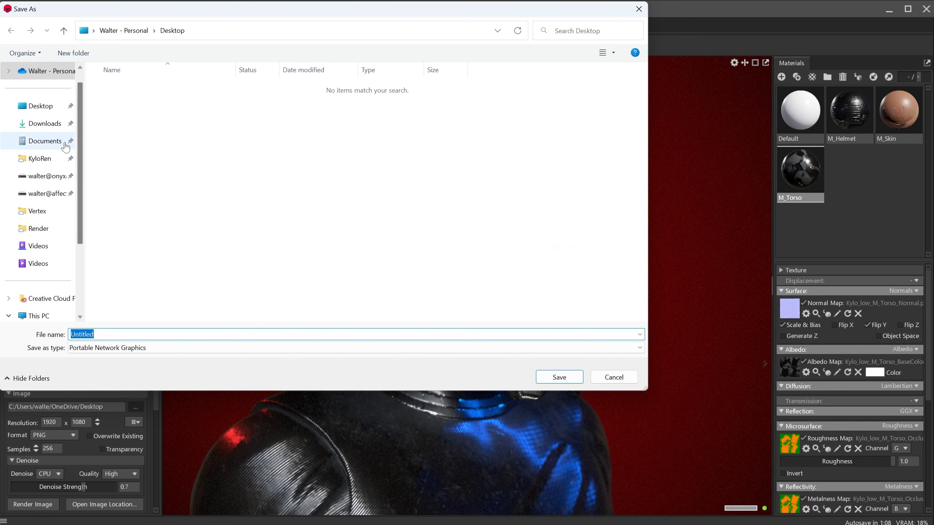
click(41, 159)
double_click(127, 163)
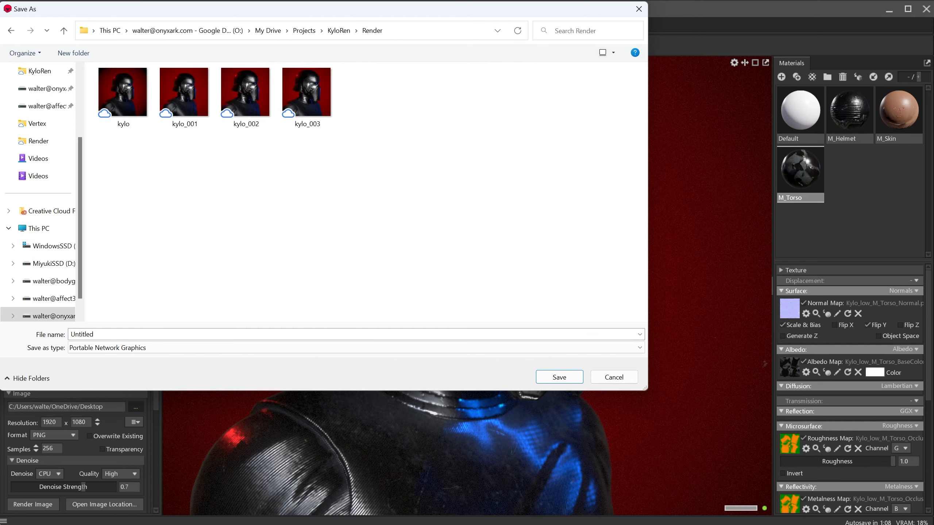
click(554, 378)
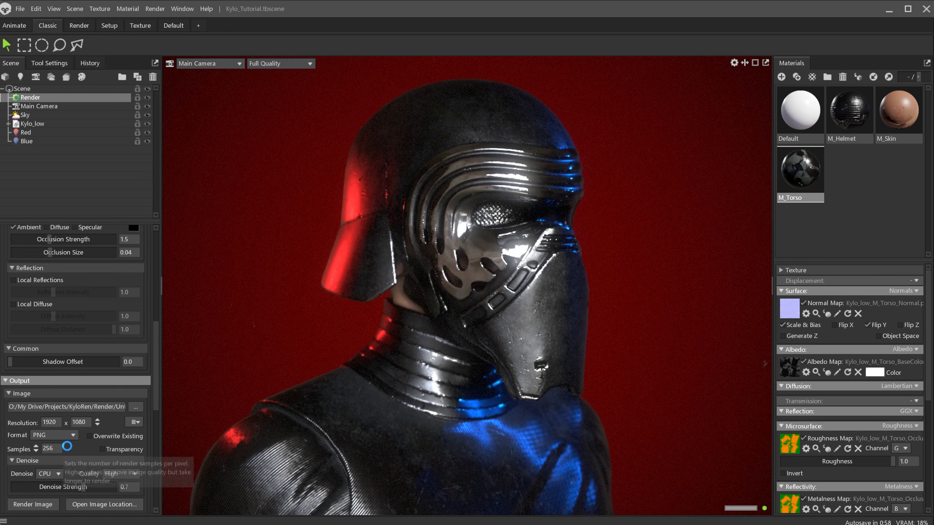
Render the final image and open its output location to view the rendered picture
scroll(74, 445, down, 1)
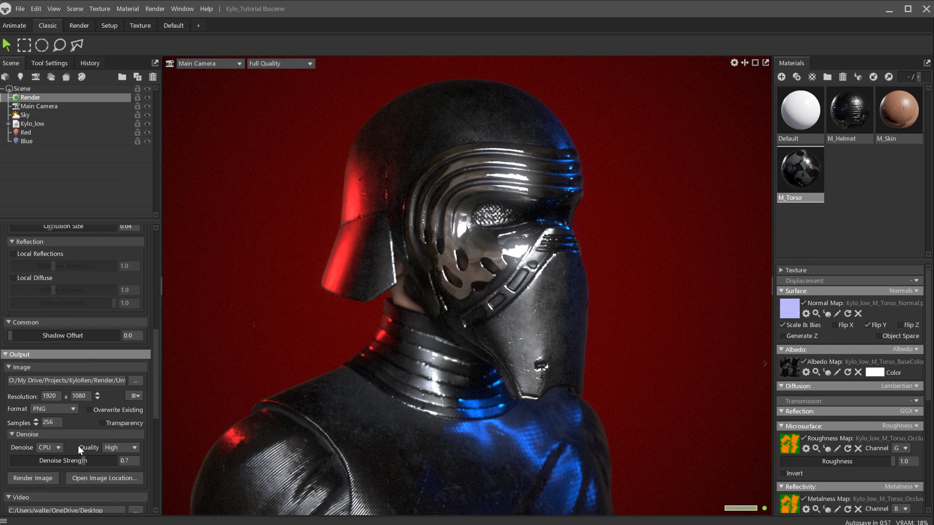
click(44, 478)
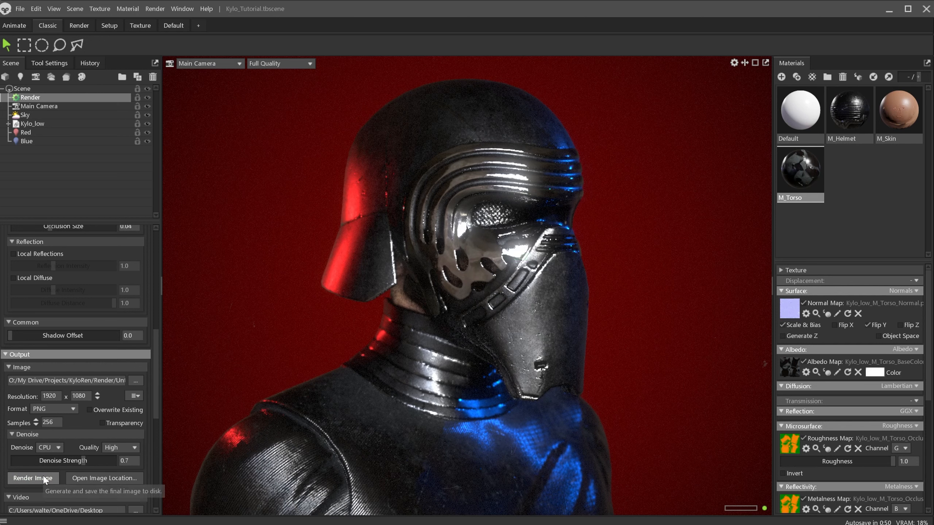
click(99, 480)
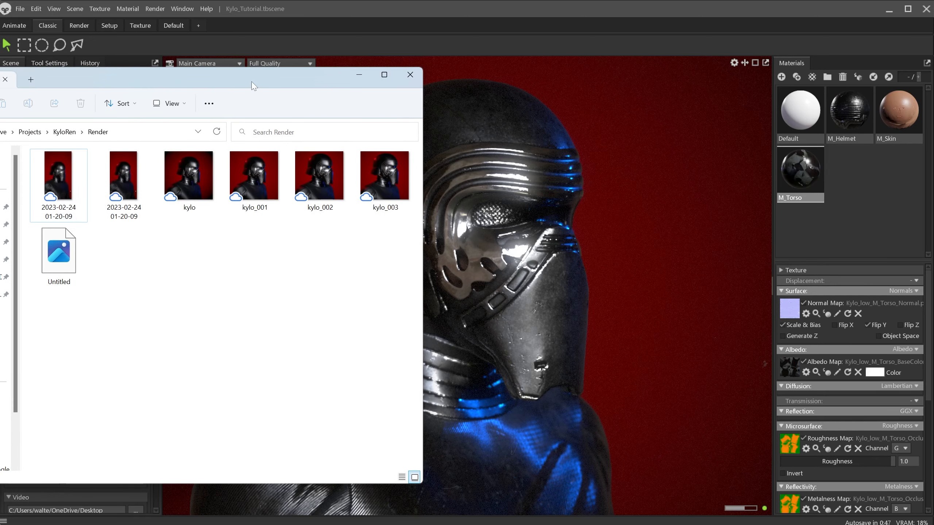
drag(251, 82, 445, 84)
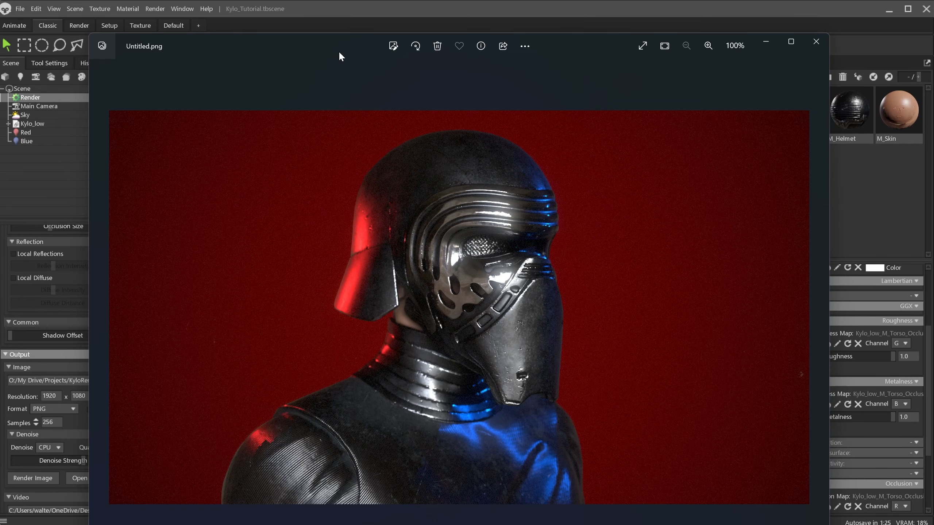